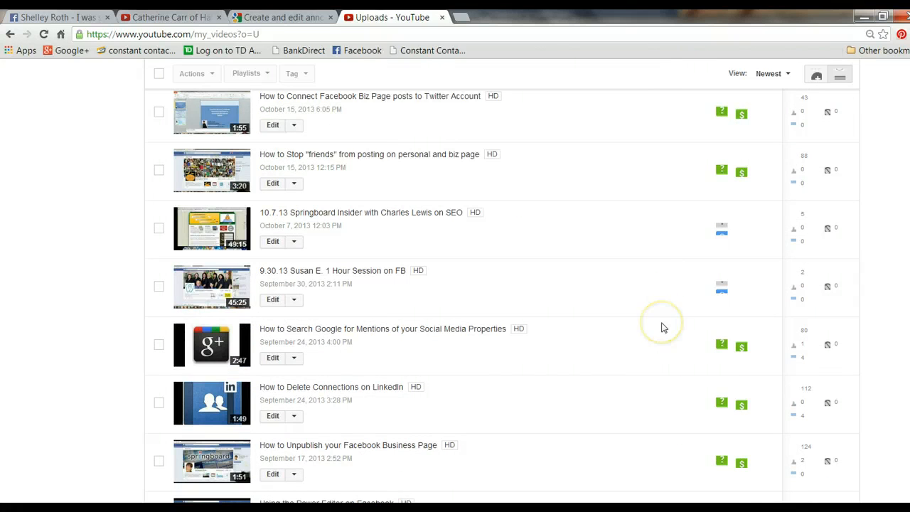
# Step: Open the uploaded video "How To Give a LinkedIn Recommendation" dated August 30, 2013 7:44 AM and pause its playback
pyautogui.scroll(-4, 662, 328)
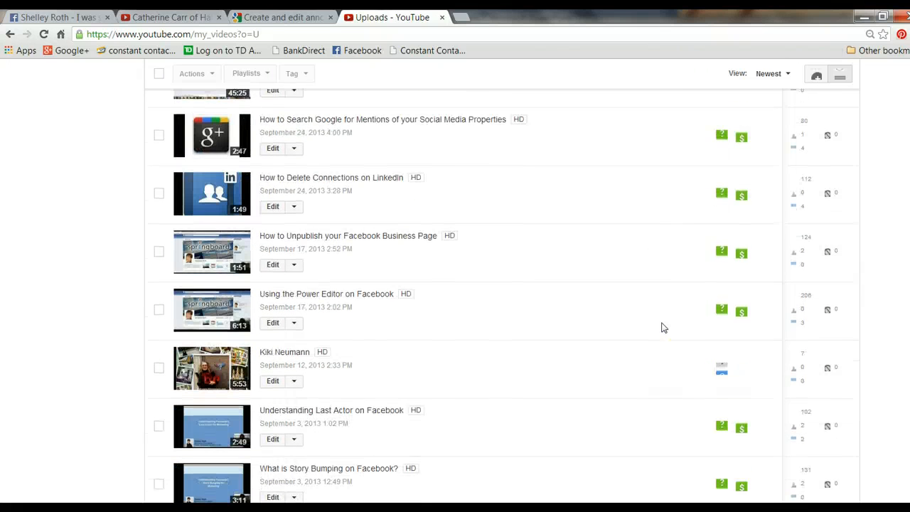
pyautogui.scroll(-1, 661, 328)
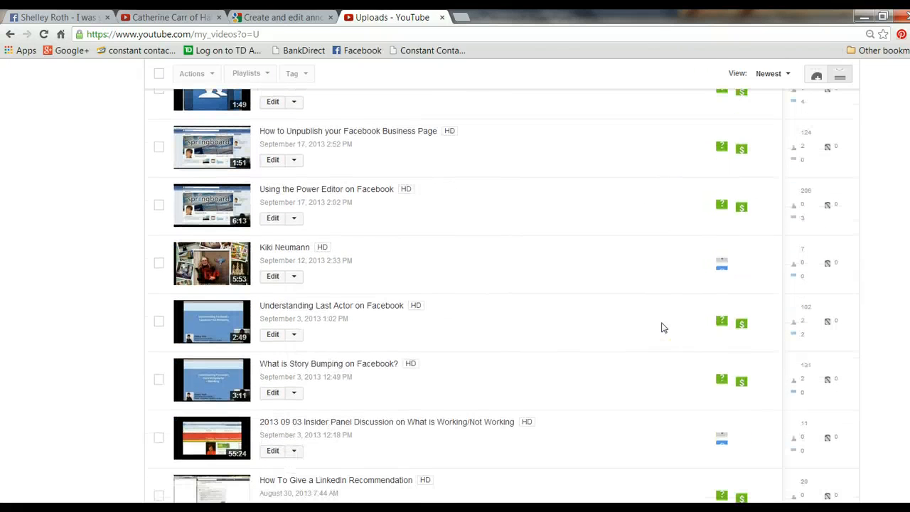
pyautogui.scroll(-2, 662, 327)
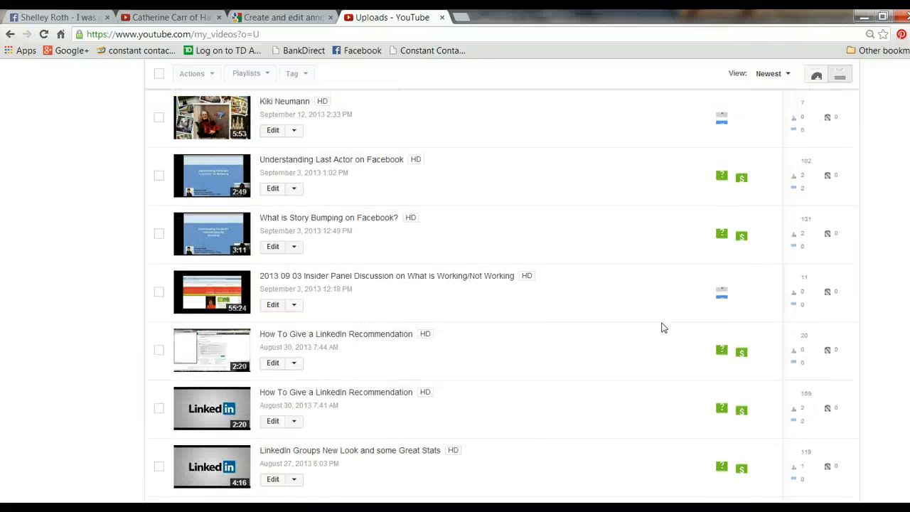
pyautogui.click(862, 344)
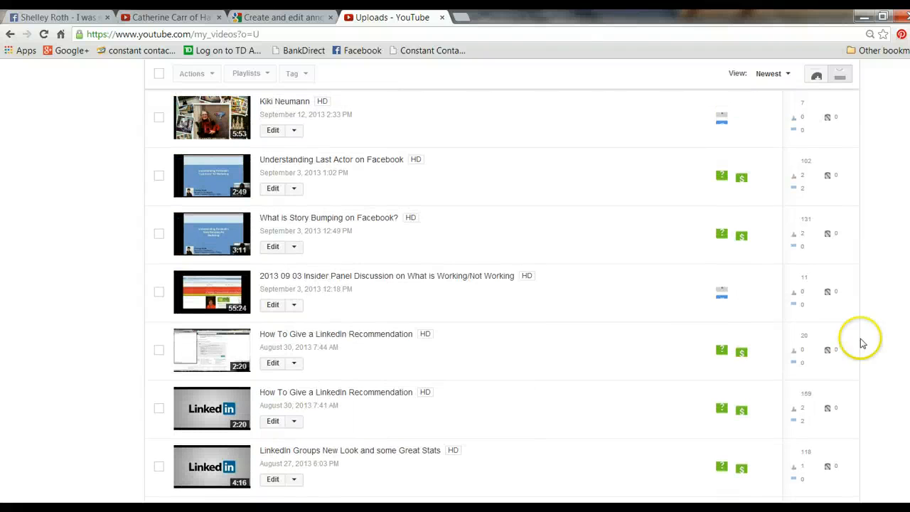
pyautogui.click(344, 334)
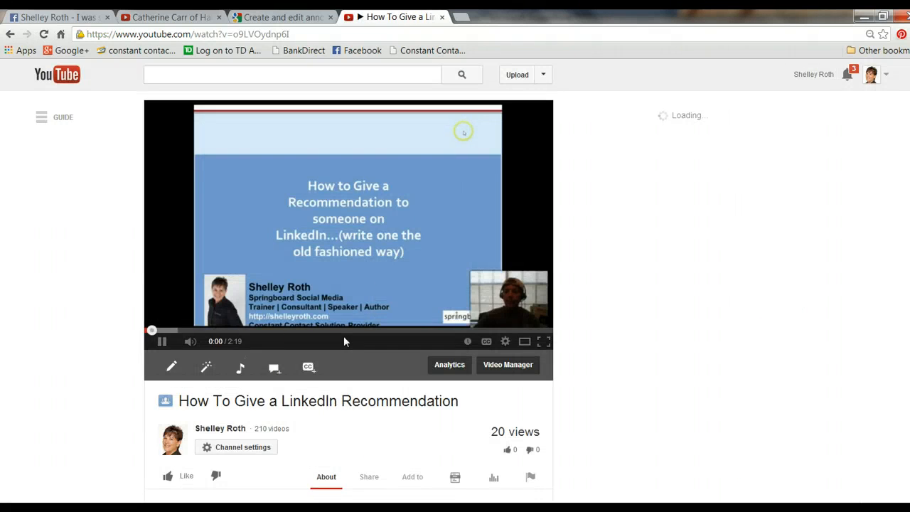
pyautogui.click(162, 342)
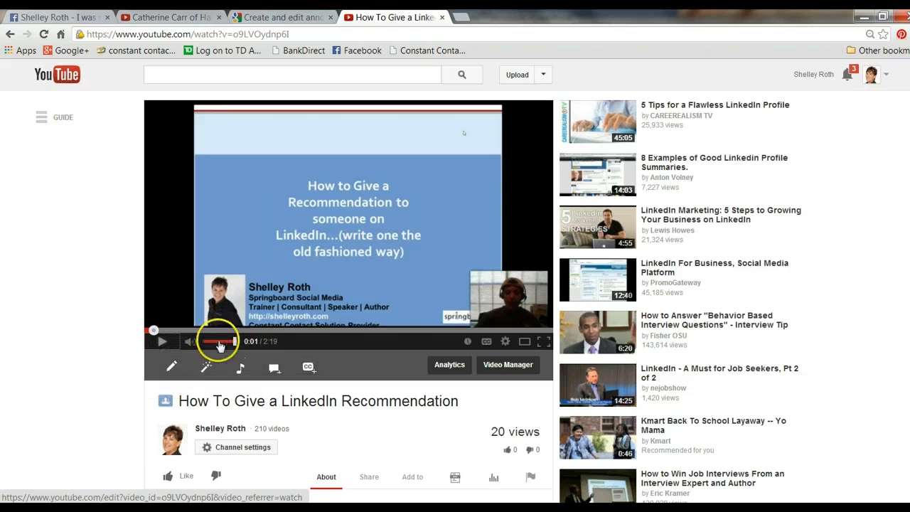
# Step: Open the video's annotations editor, look over its timeline and display the annotation types that can be added
pyautogui.click(274, 368)
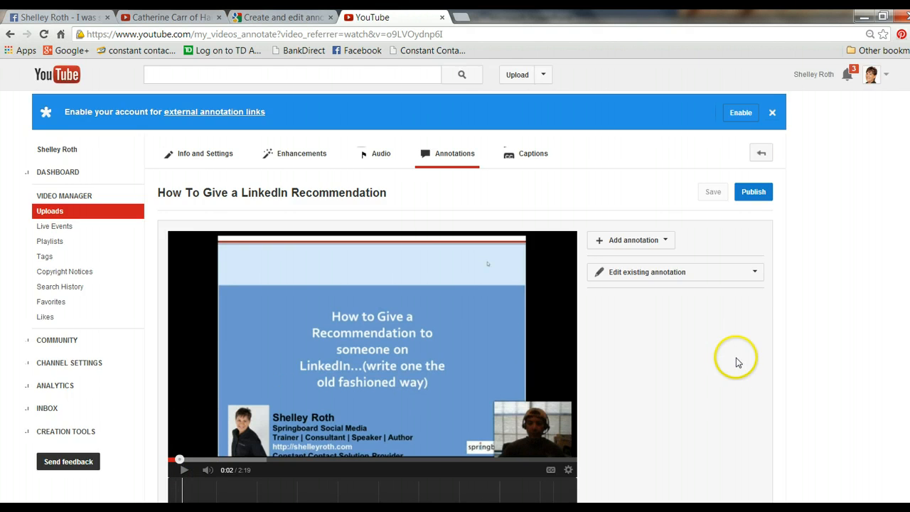
pyautogui.scroll(-2, 735, 366)
pyautogui.scroll(-2, 735, 374)
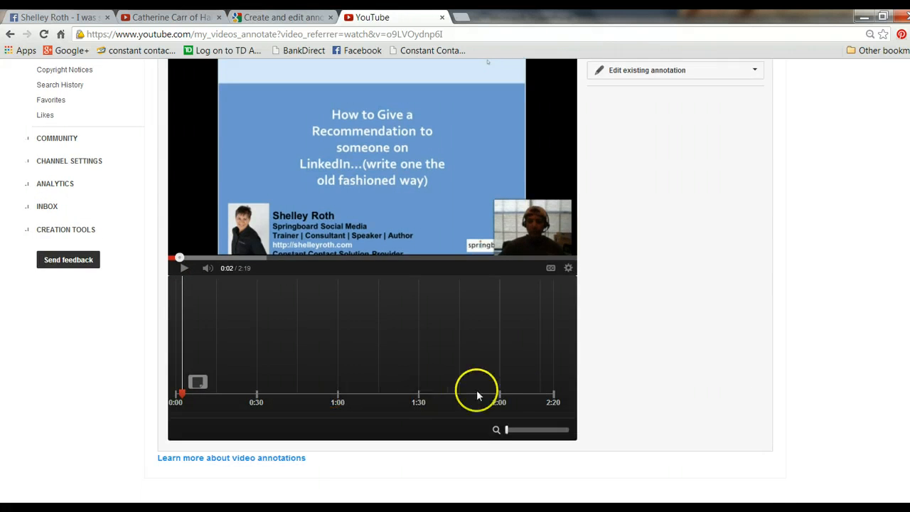
pyautogui.scroll(4, 662, 310)
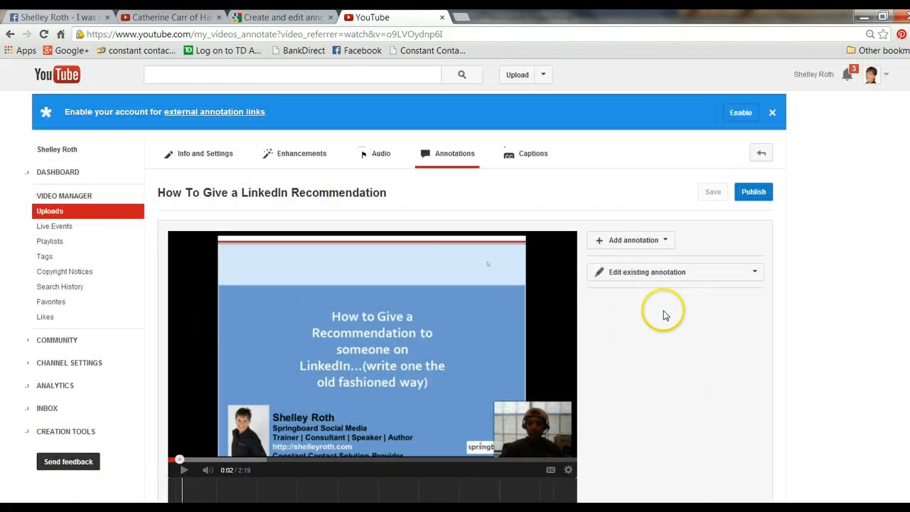
pyautogui.click(665, 241)
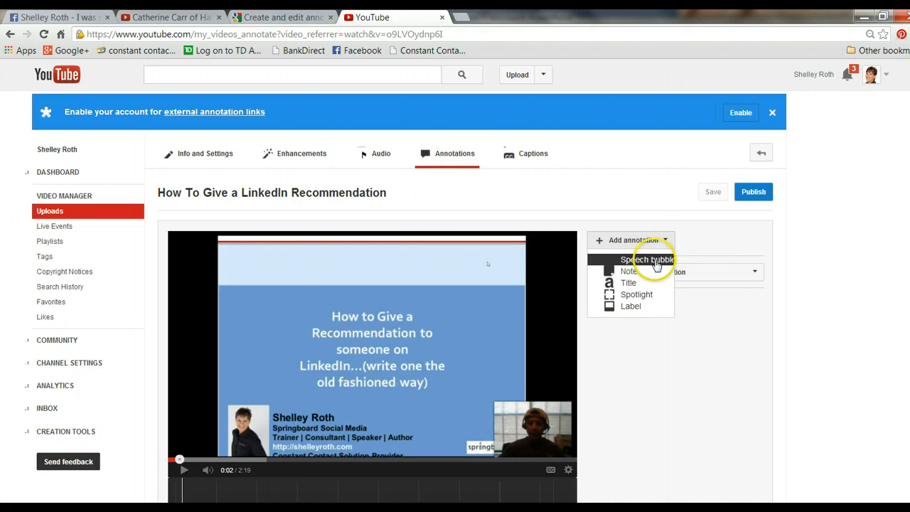
# Step: Review the annotation types in the "Create and edit annotations" help article and copy the article's web address
pyautogui.click(268, 17)
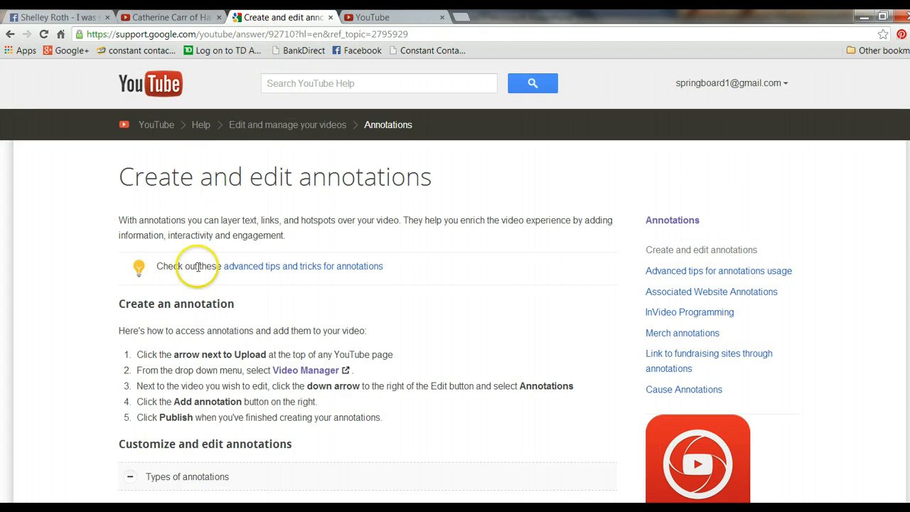
pyautogui.scroll(-4, 276, 359)
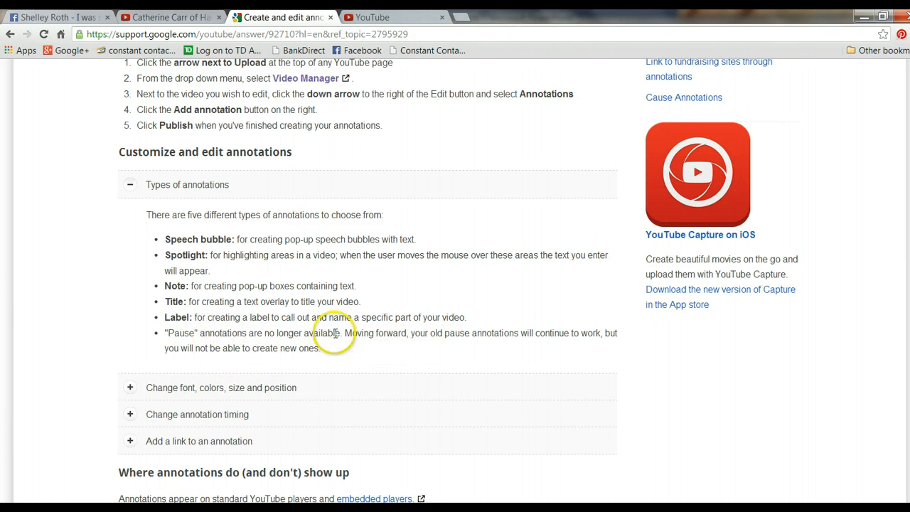
pyautogui.click(210, 37)
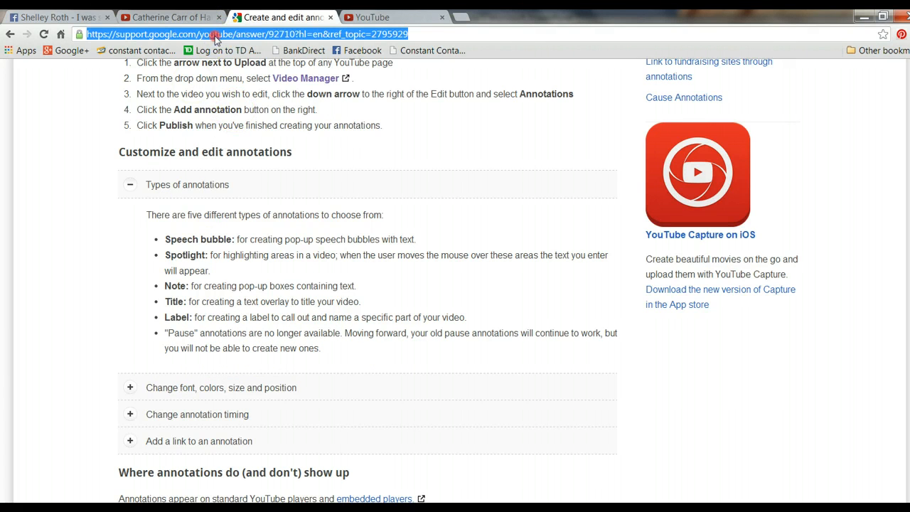
pyautogui.rightClick(212, 37)
pyautogui.click(242, 84)
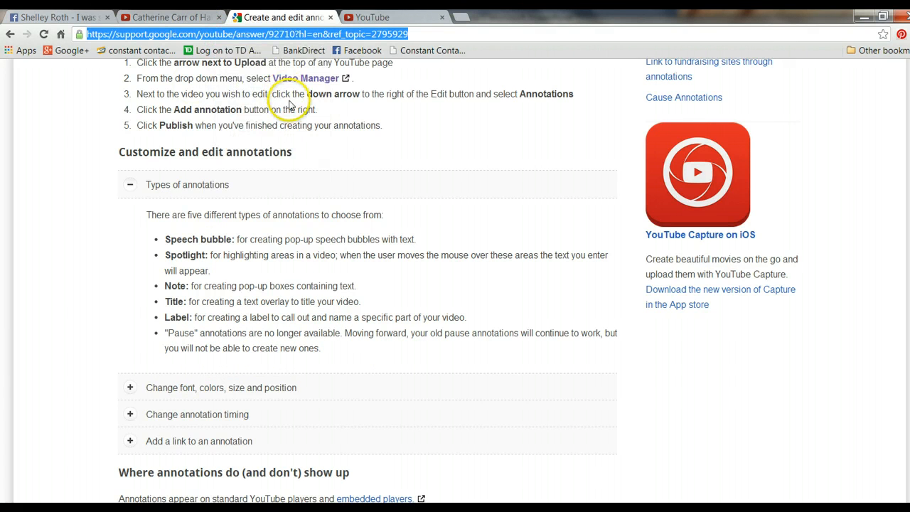
pyautogui.scroll(-2, 299, 366)
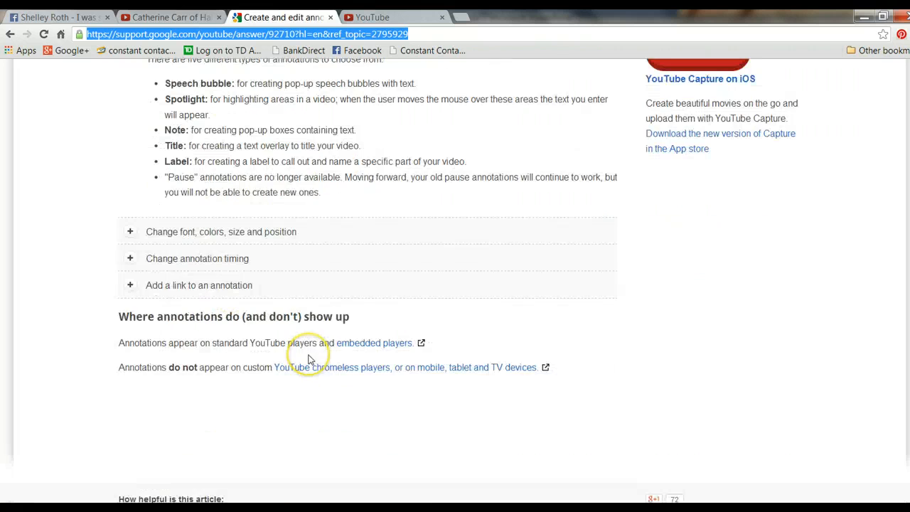
pyautogui.scroll(3, 308, 360)
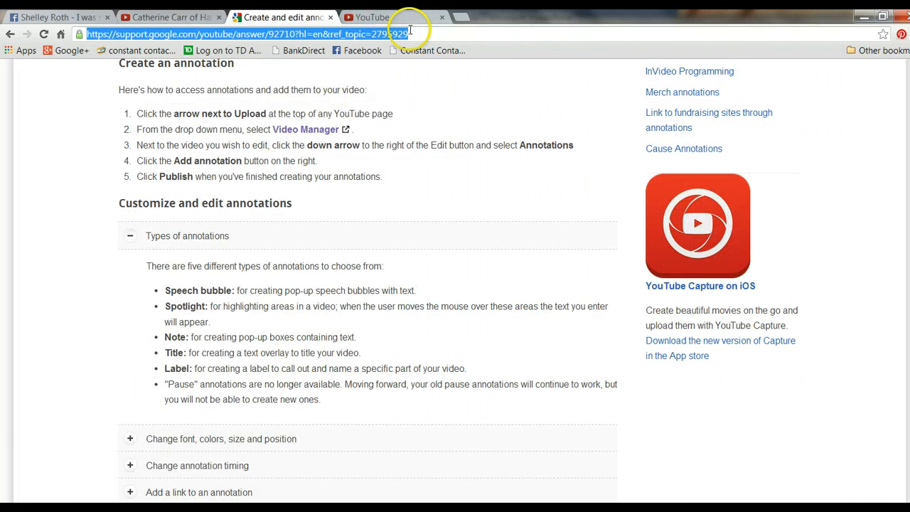
# Step: Return to the annotations editor, add a speech bubble and place it on the light band above the slide's title
pyautogui.click(384, 18)
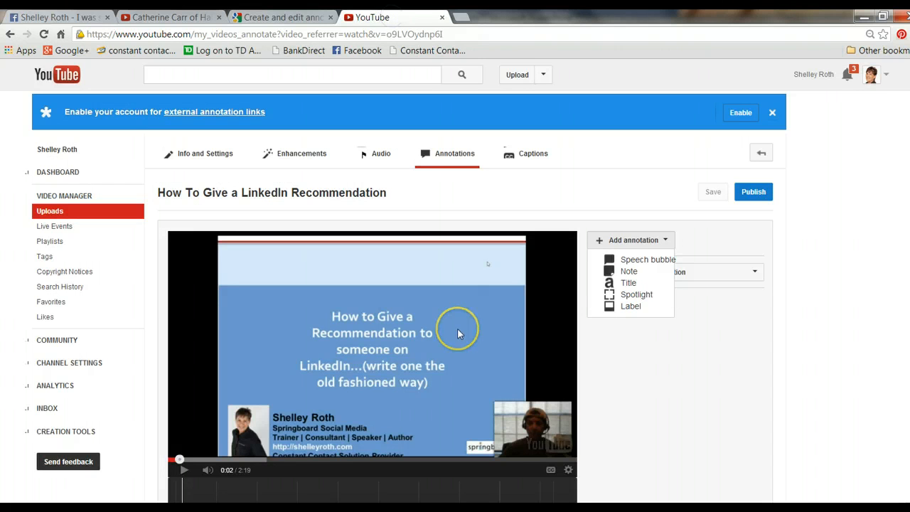
pyautogui.scroll(-1, 632, 368)
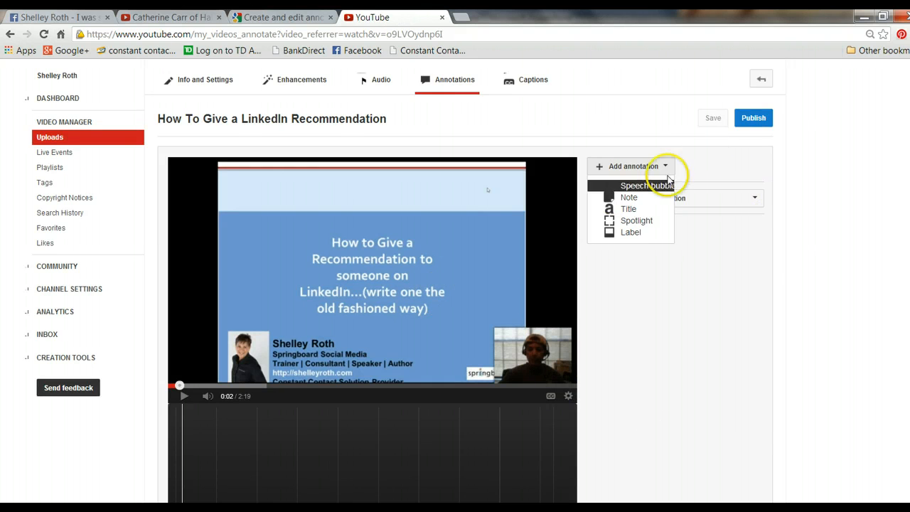
pyautogui.scroll(-2, 666, 313)
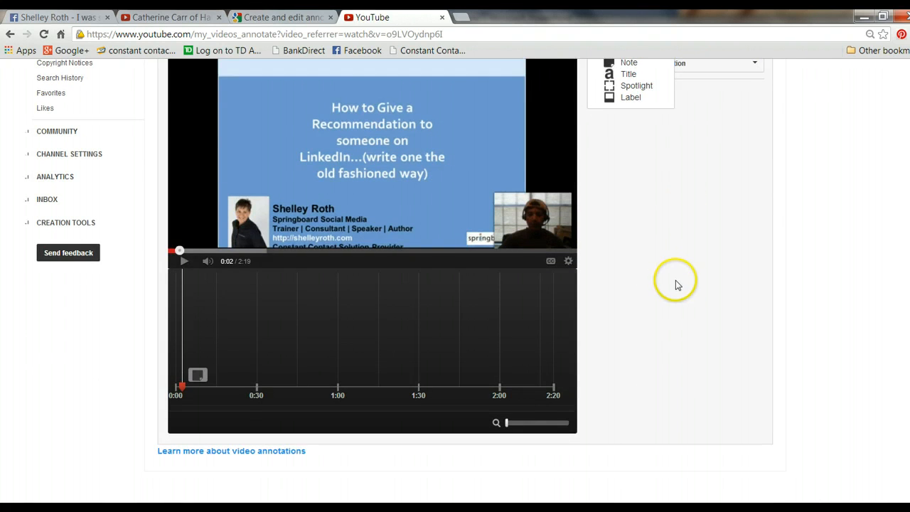
pyautogui.scroll(2, 675, 280)
pyautogui.click(642, 210)
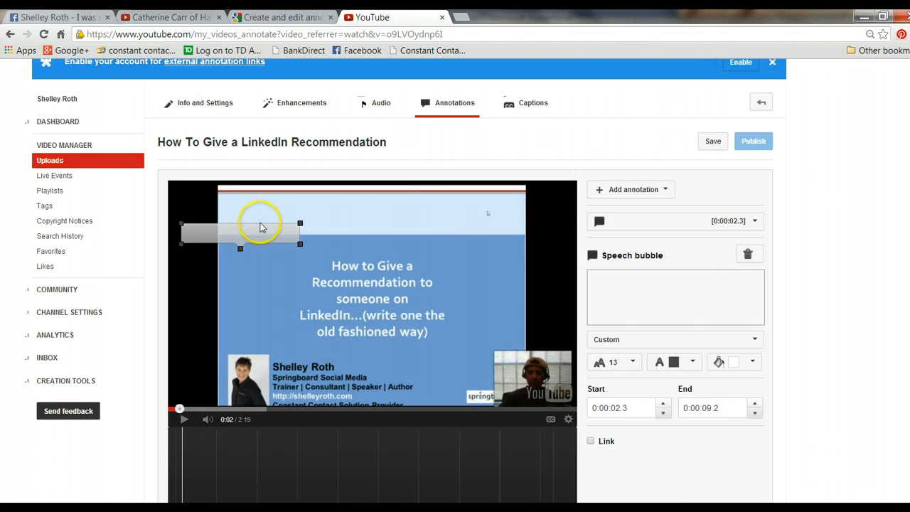
pyautogui.moveTo(261, 229)
pyautogui.mouseDown()
pyautogui.moveTo(280, 228)
pyautogui.moveTo(313, 210)
pyautogui.moveTo(310, 203)
pyautogui.mouseUp()
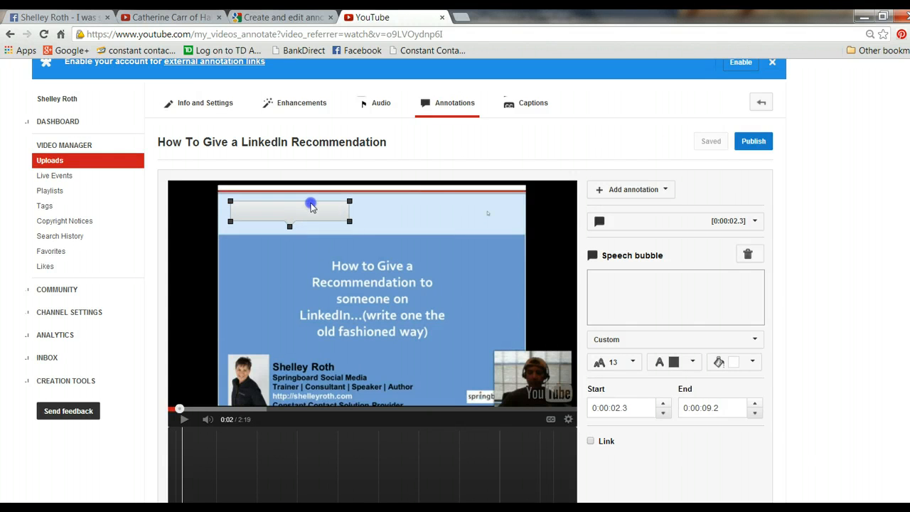
# Step: Enter "This is a test. visit my website,", the website address and "check out upcoming classes" in the speech bubble, with font size 13
pyautogui.click(657, 277)
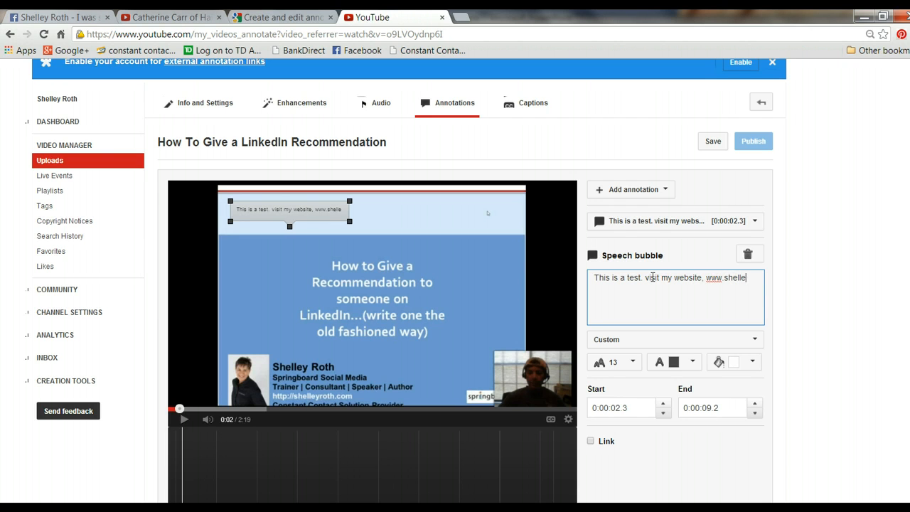
pyautogui.write('.com check out upcoming classes')
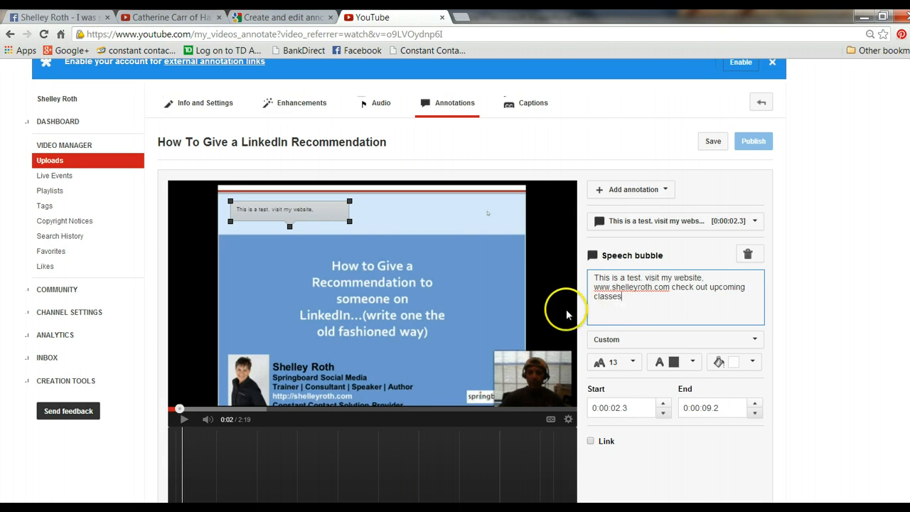
pyautogui.click(635, 364)
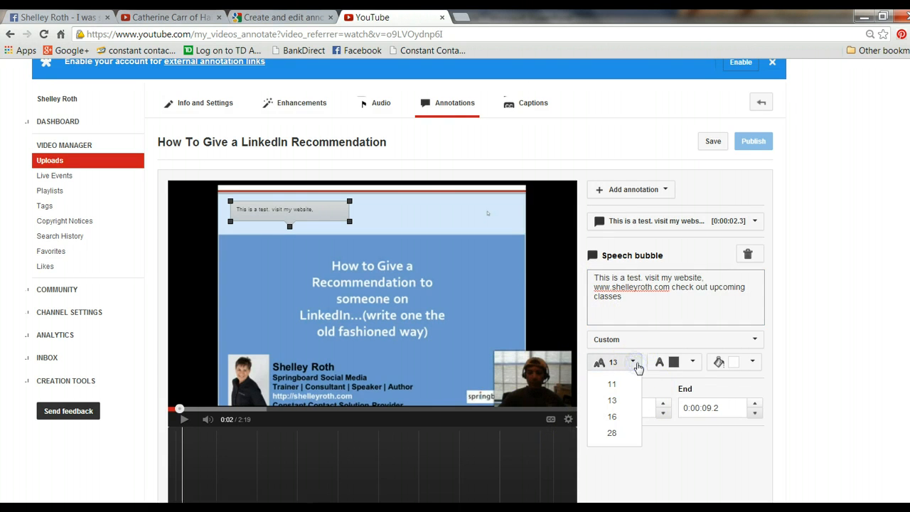
pyautogui.click(618, 400)
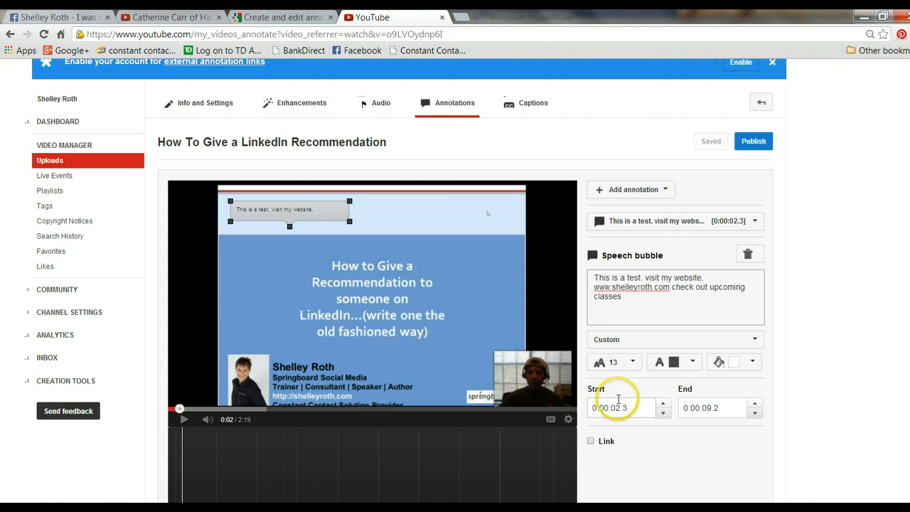
# Step: Set the speech bubble's text colour to white and its background colour to dark red
pyautogui.click(696, 363)
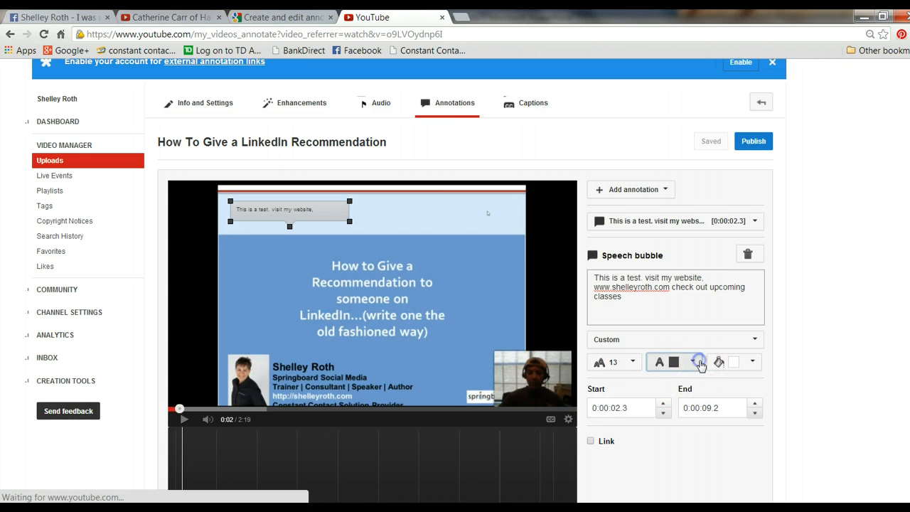
pyautogui.click(654, 381)
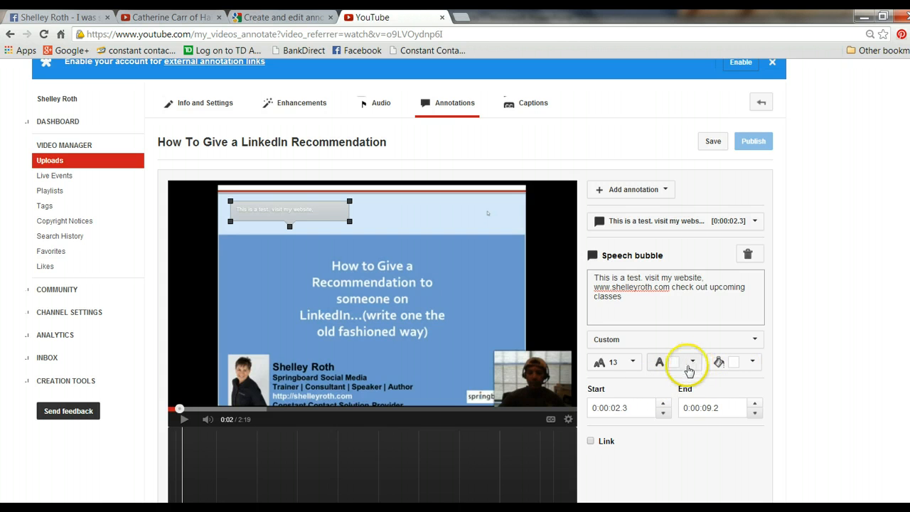
pyautogui.click(753, 363)
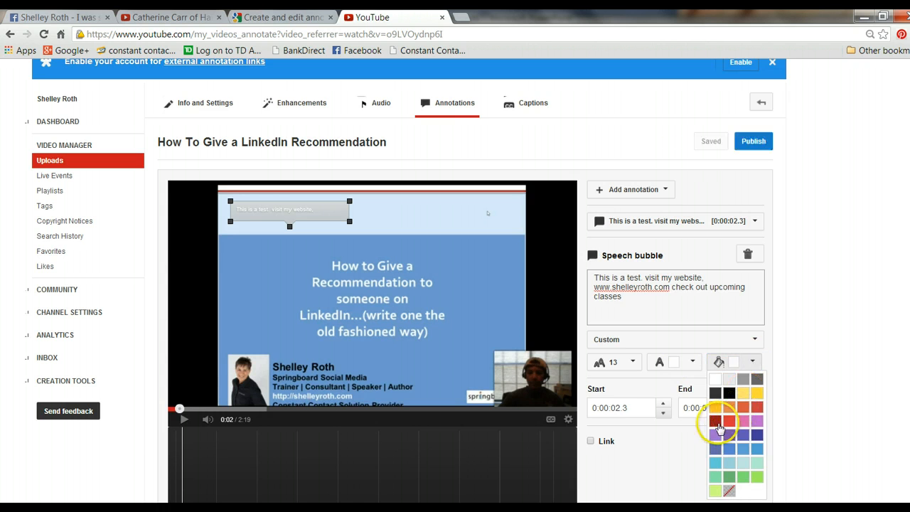
pyautogui.click(719, 425)
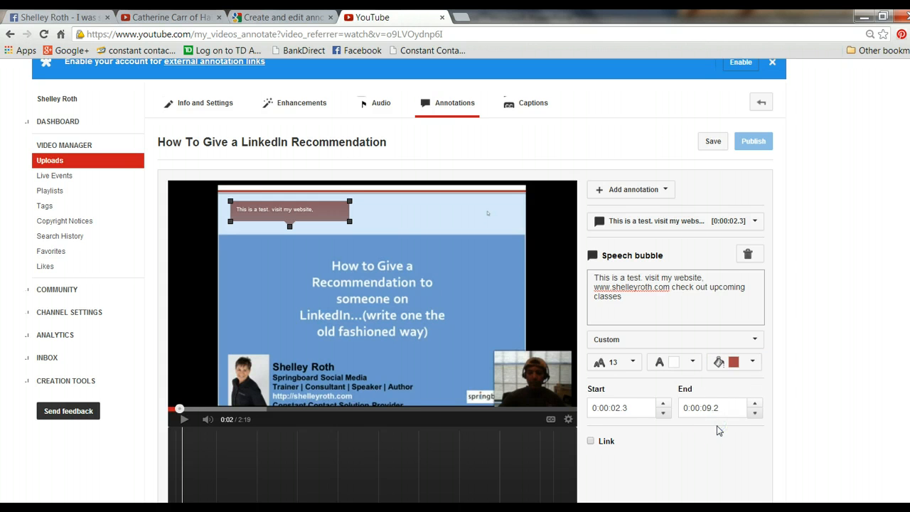
# Step: Enable a link on the speech bubble and set its target type to Google+ Profile/Page
pyautogui.scroll(-1, 825, 347)
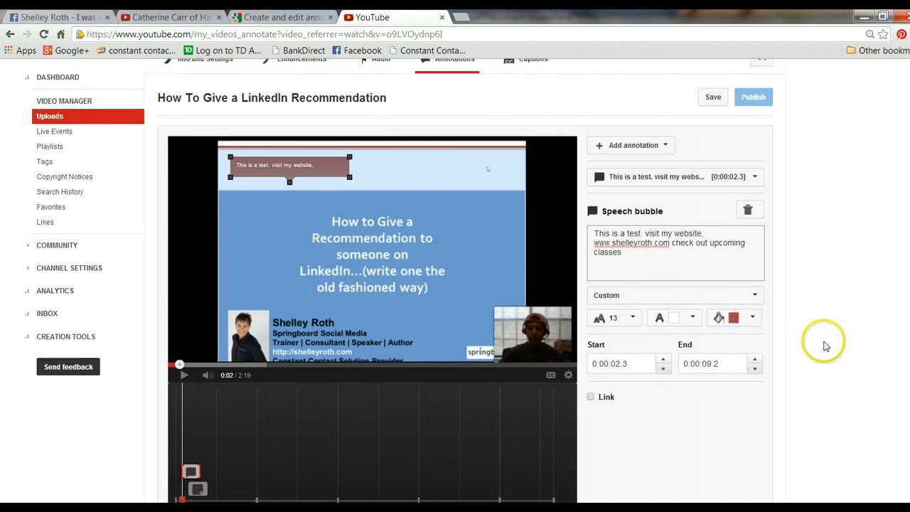
pyautogui.click(592, 399)
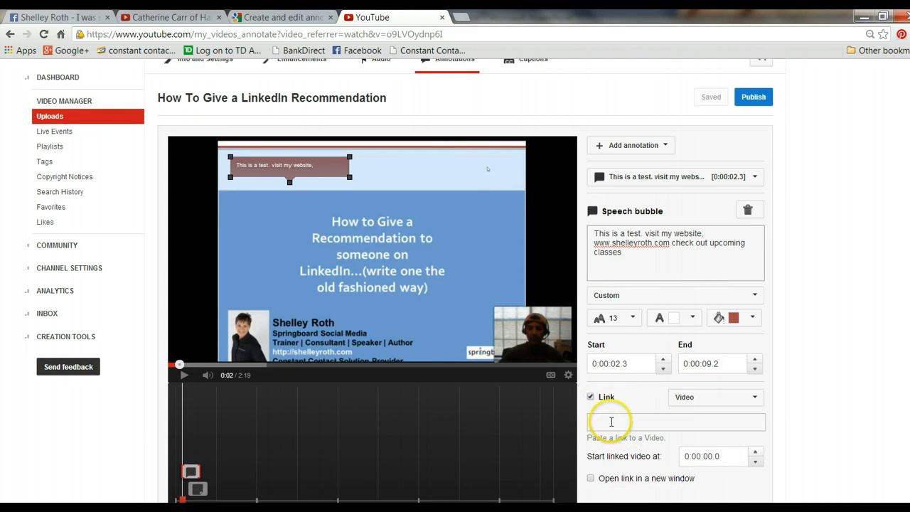
pyautogui.scroll(-1, 718, 399)
pyautogui.click(755, 368)
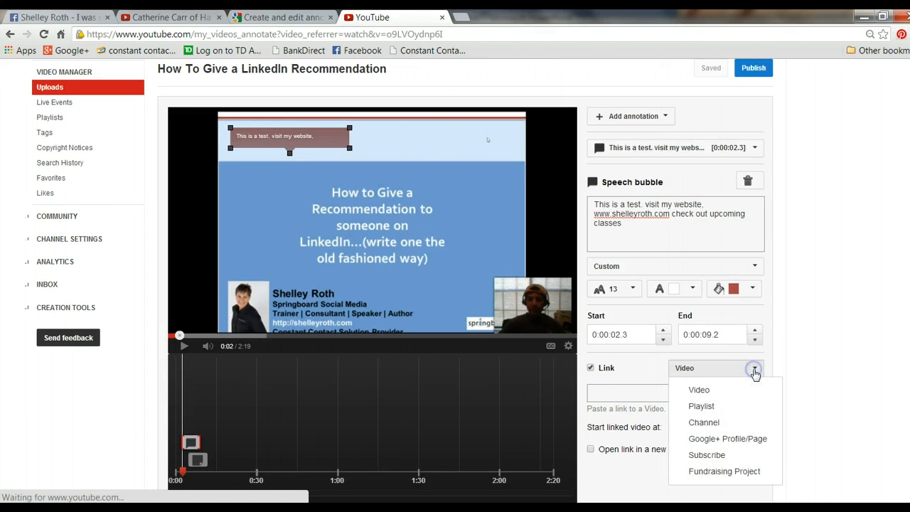
pyautogui.click(716, 397)
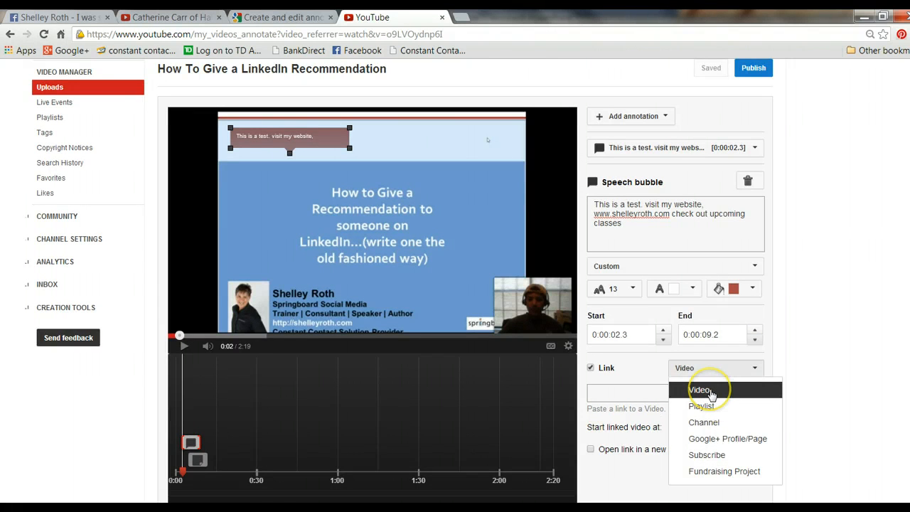
pyautogui.click(705, 440)
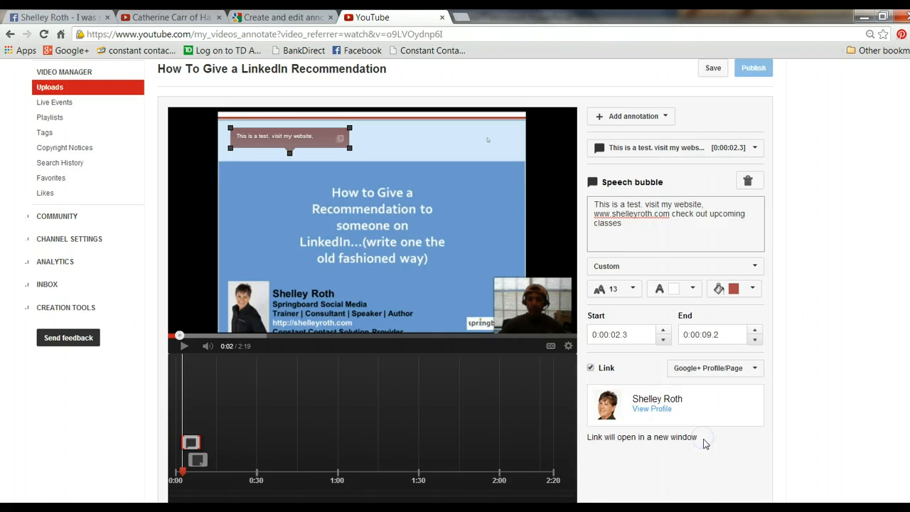
pyautogui.click(754, 368)
pyautogui.click(747, 368)
pyautogui.click(734, 368)
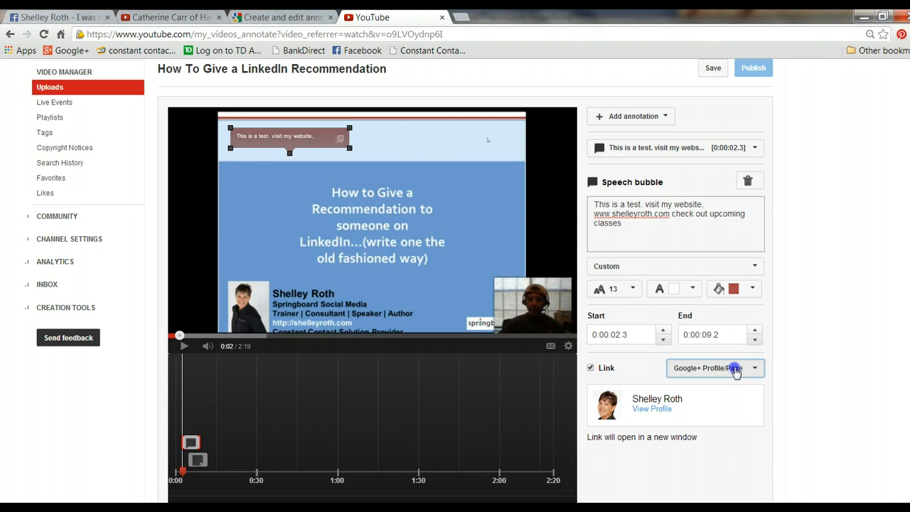
# Step: Reset the speech bubble's link and set its target type to Subscribe
pyautogui.click(591, 368)
pyautogui.click(590, 368)
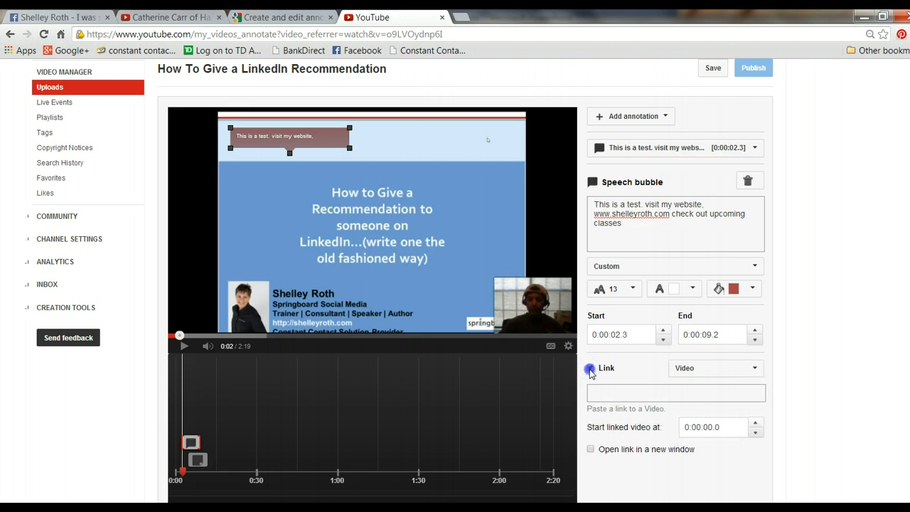
pyautogui.click(747, 368)
pyautogui.click(720, 458)
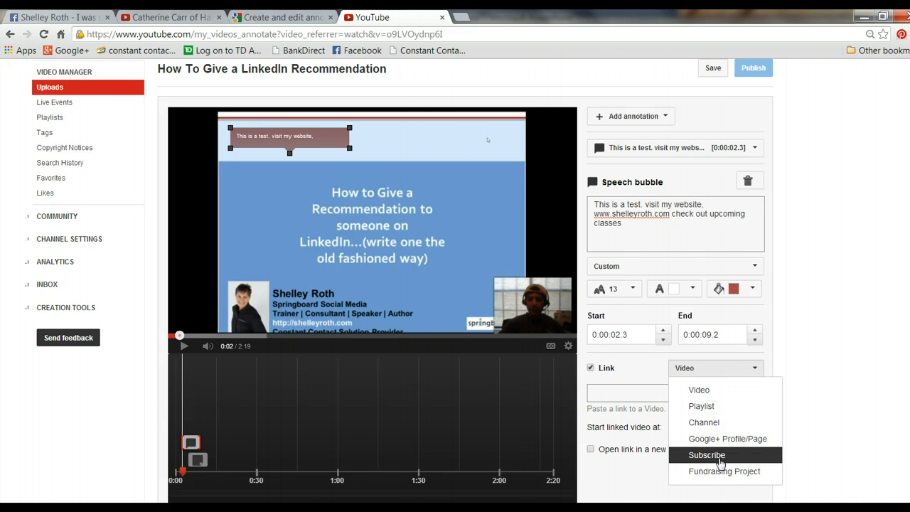
pyautogui.click(720, 458)
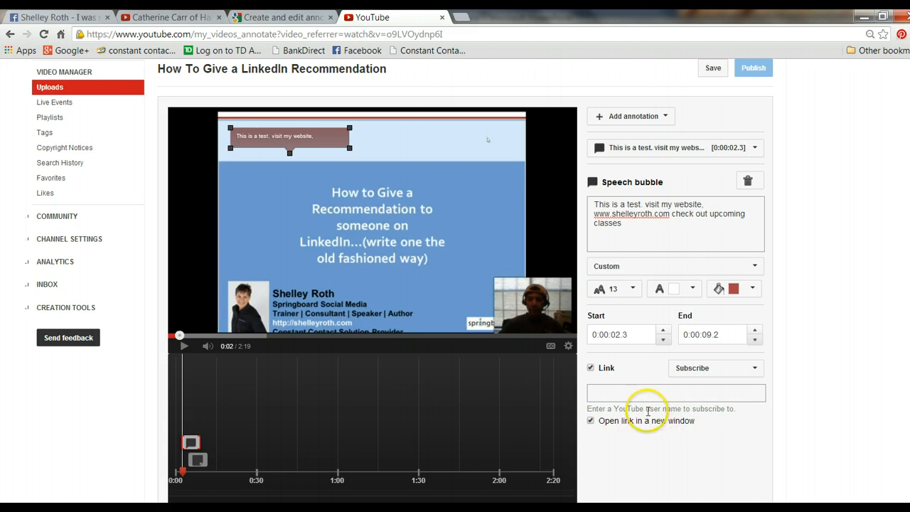
pyautogui.click(633, 392)
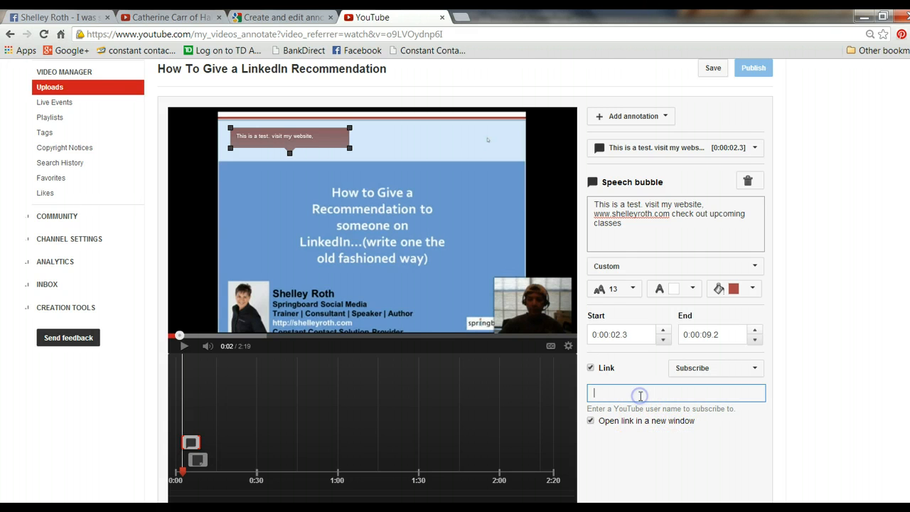
# Step: Set the speech bubble's link type to Fundraising Project, trying the copied support page address as the project URL and clearing it again
pyautogui.click(755, 368)
pyautogui.click(740, 472)
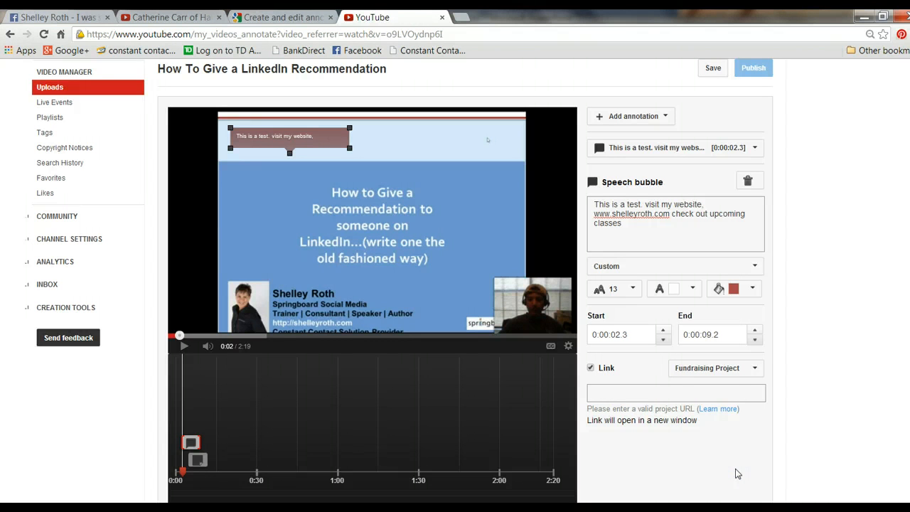
pyautogui.click(632, 393)
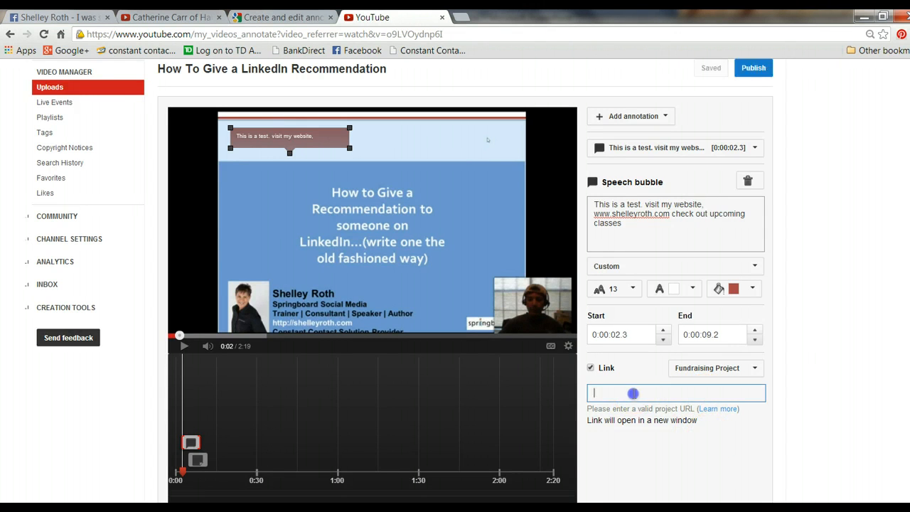
pyautogui.rightClick(632, 393)
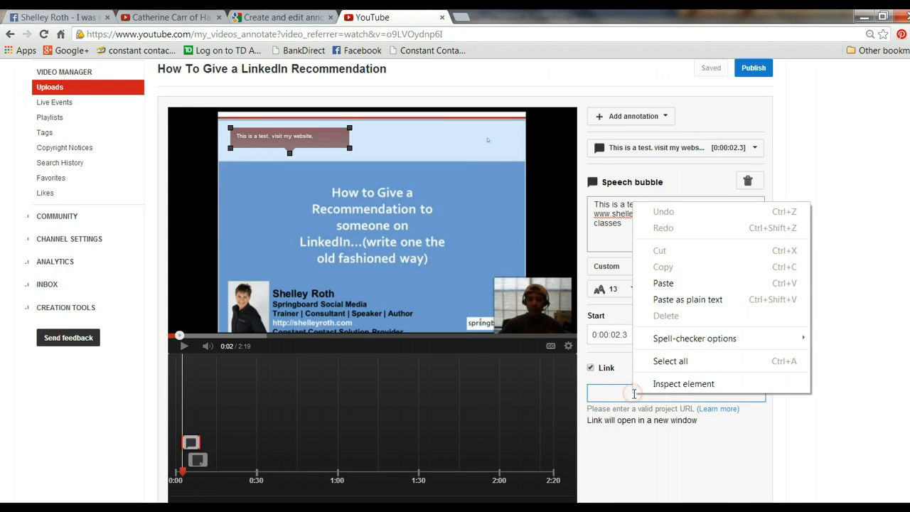
pyautogui.click(676, 282)
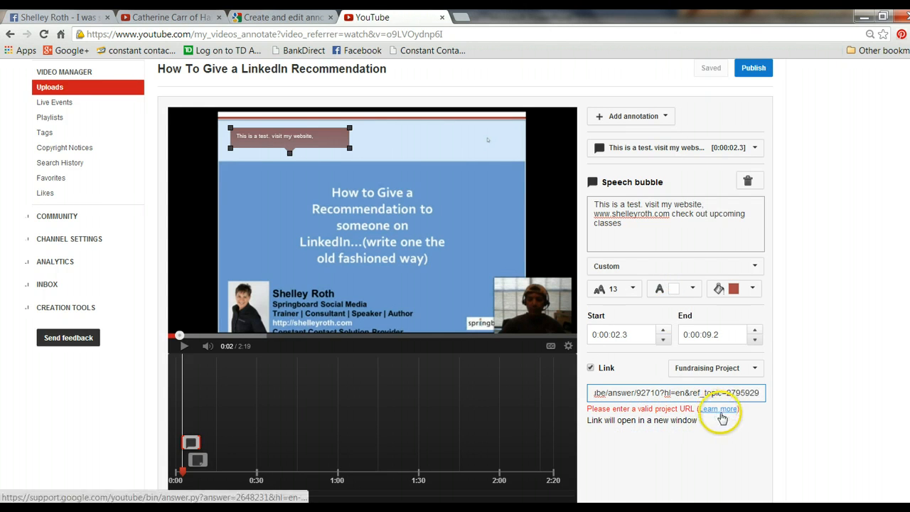
pyautogui.moveTo(765, 391); pyautogui.dragTo(532, 395)
pyautogui.press('cmd+c')
pyautogui.press('BackSpace')
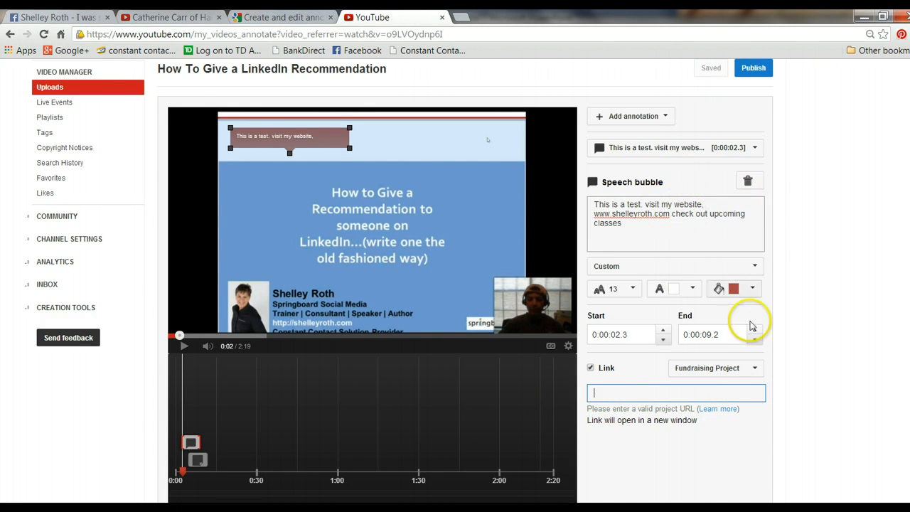
# Step: Publish the annotation changes and add a Note annotation to the video
pyautogui.scroll(2, 753, 326)
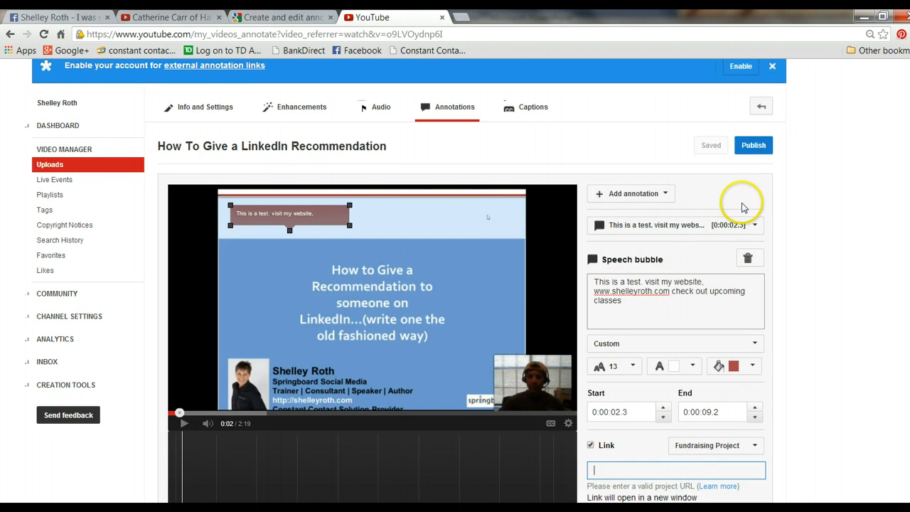
pyautogui.click(763, 147)
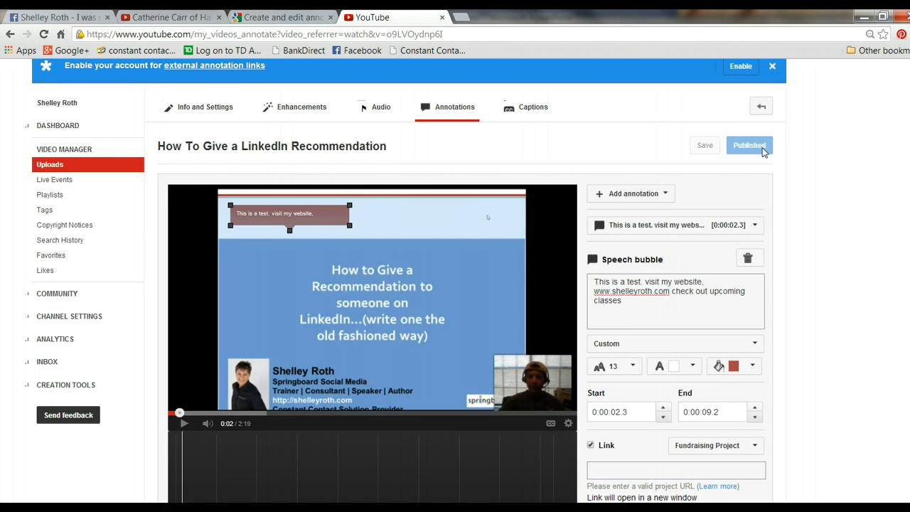
pyautogui.click(651, 194)
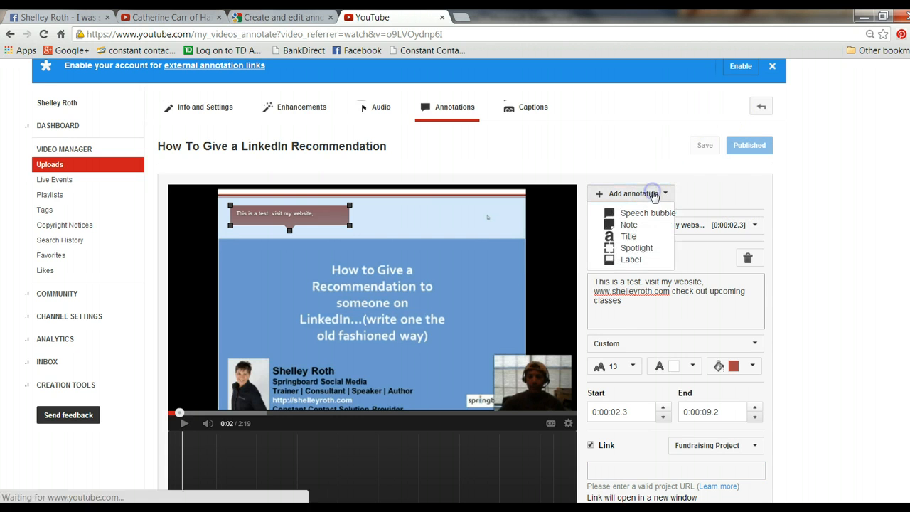
pyautogui.click(631, 225)
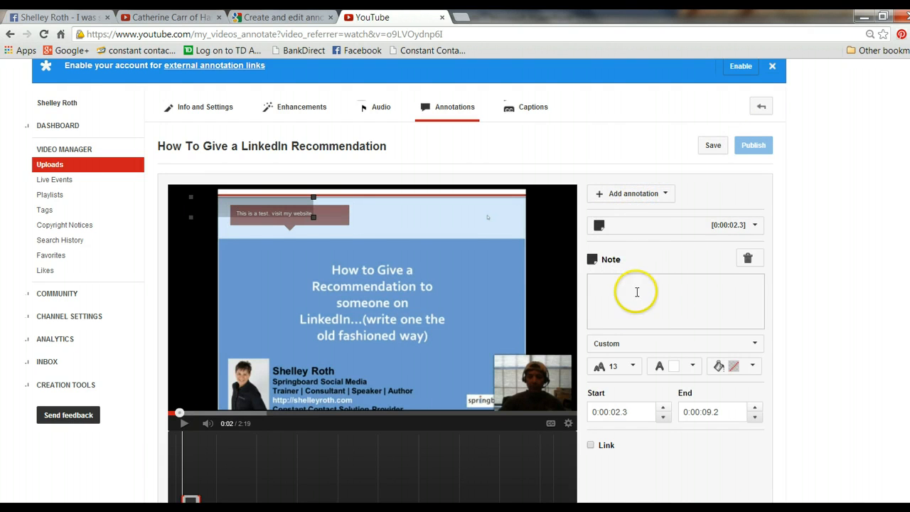
pyautogui.click(636, 292)
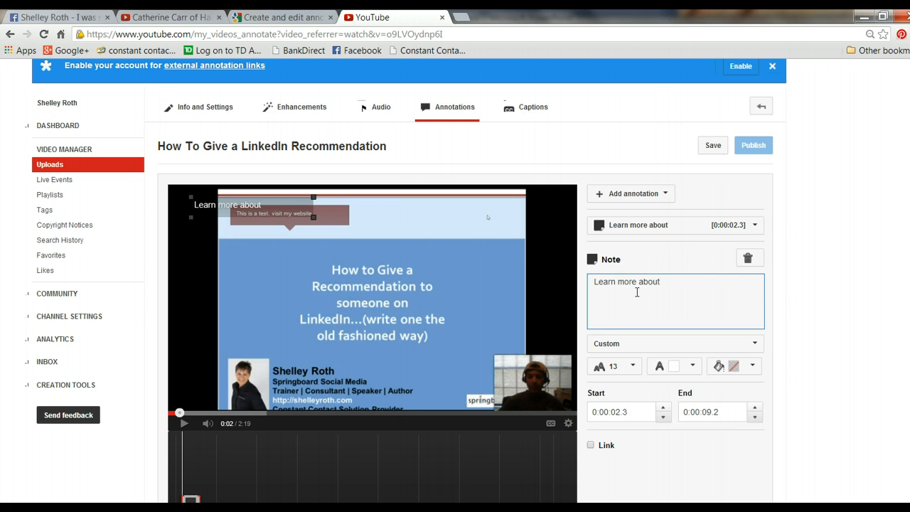
pyautogui.write('Learn more about annot')
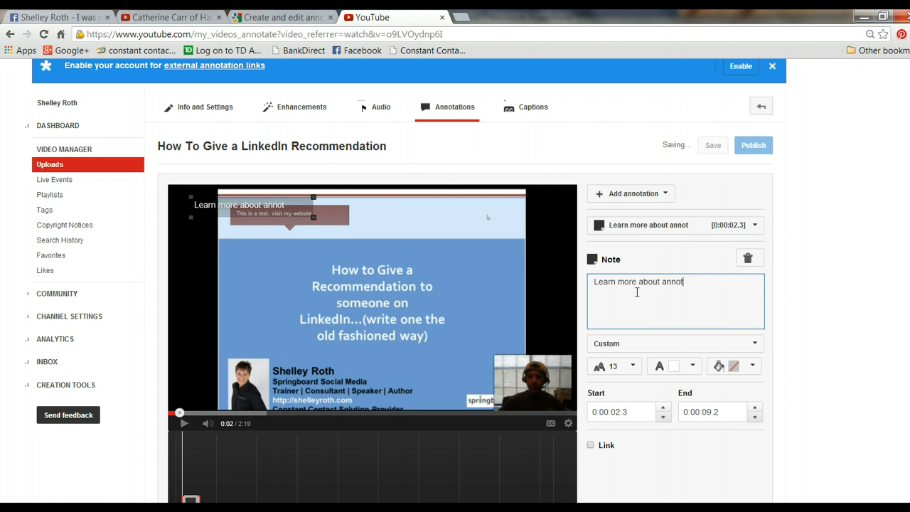
pyautogui.write('ation on Youtube')
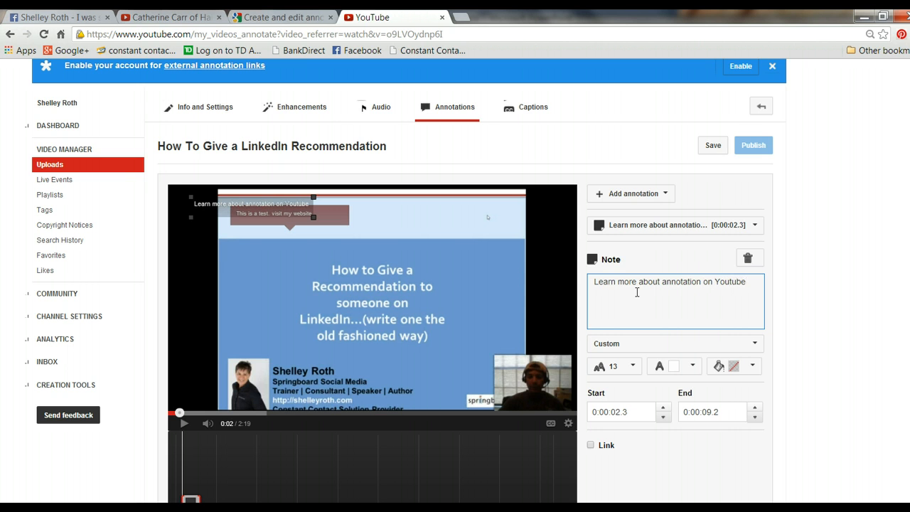
pyautogui.rightClick(736, 299)
pyautogui.click(580, 362)
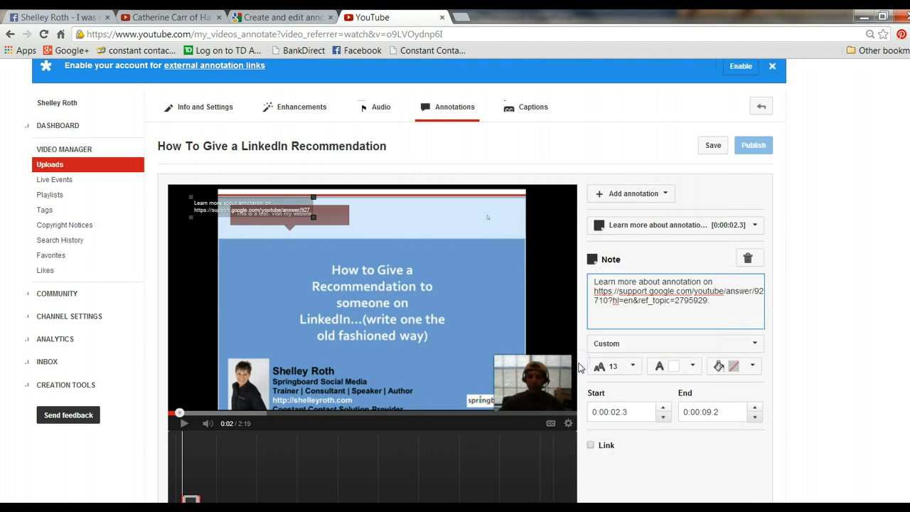
# Step: Pause the video and move the note onto the light band above the slide's title, to the right of the speech bubble
pyautogui.click(256, 196)
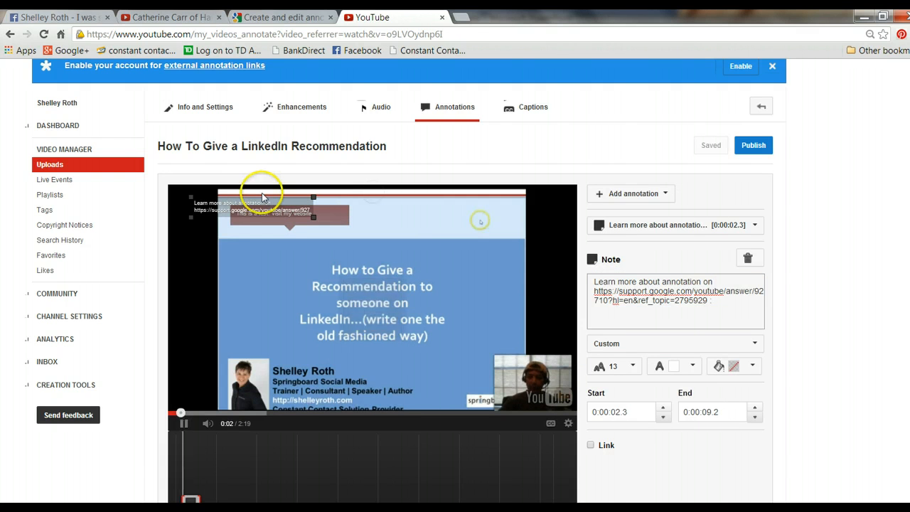
pyautogui.click(186, 424)
pyautogui.click(187, 424)
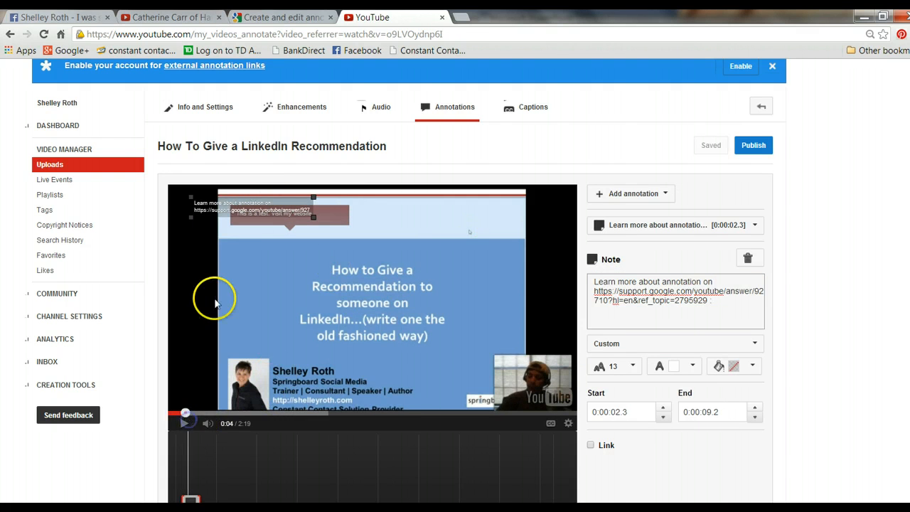
pyautogui.moveTo(208, 206)
pyautogui.mouseDown()
pyautogui.moveTo(409, 247)
pyautogui.moveTo(404, 216)
pyautogui.mouseUp()
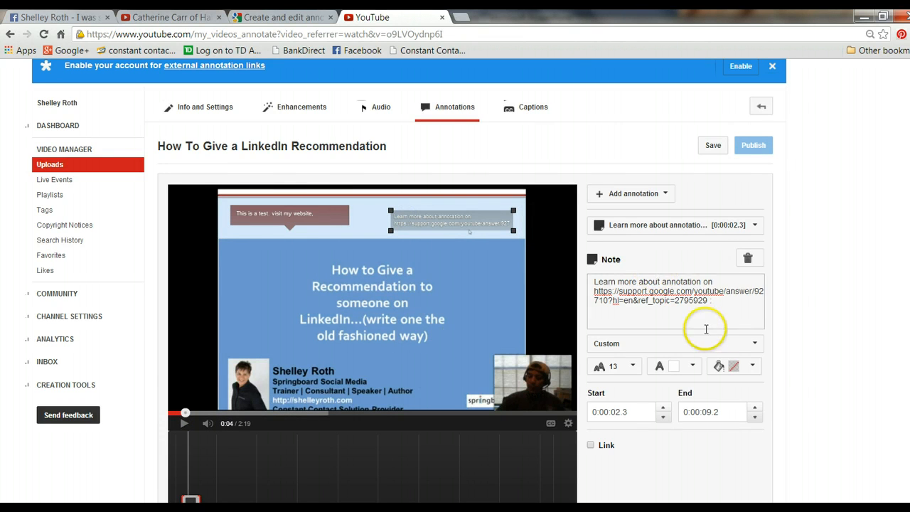
# Step: Set the note's font size to 16 and its background colour to purple-blue
pyautogui.click(625, 368)
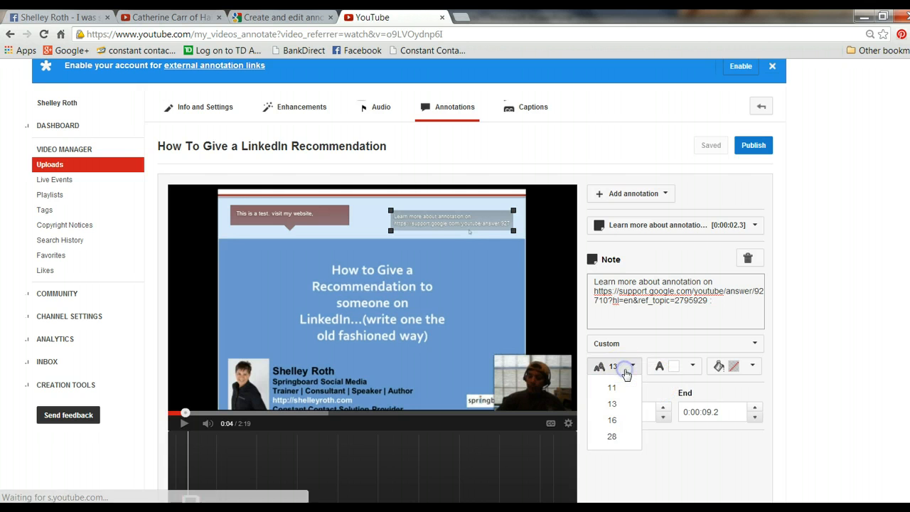
pyautogui.click(620, 419)
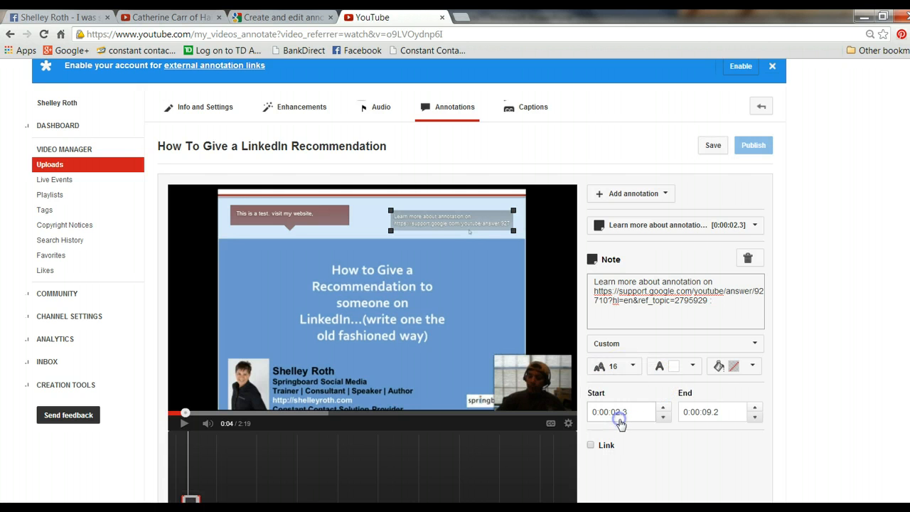
pyautogui.click(753, 367)
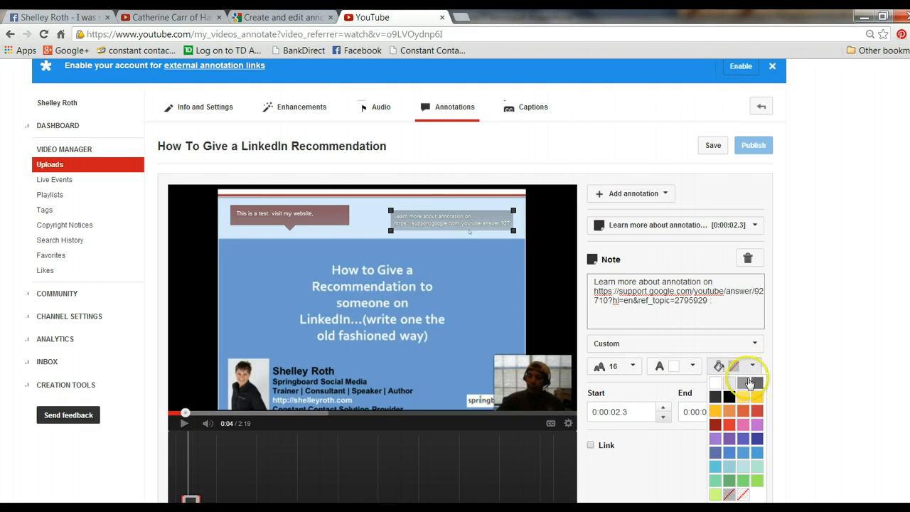
pyautogui.click(758, 439)
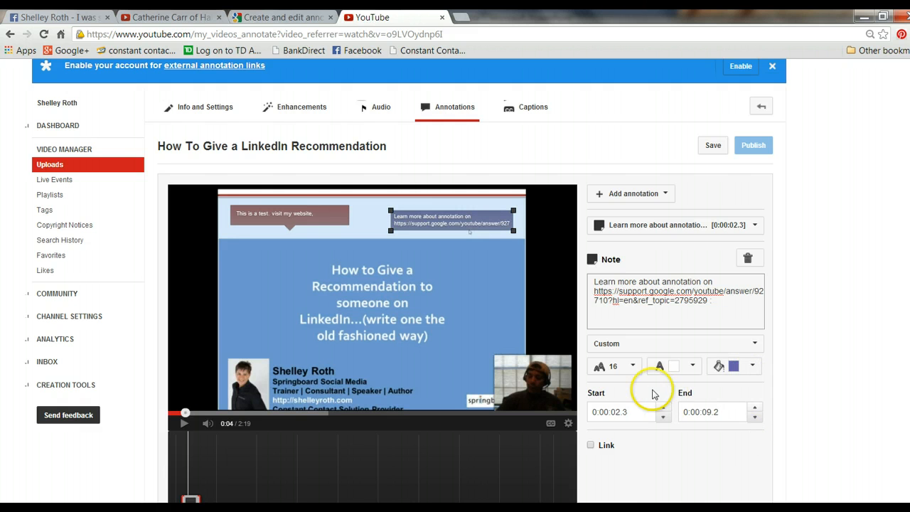
# Step: Set the note's font size to 28 and try to publish the annotations
pyautogui.click(632, 367)
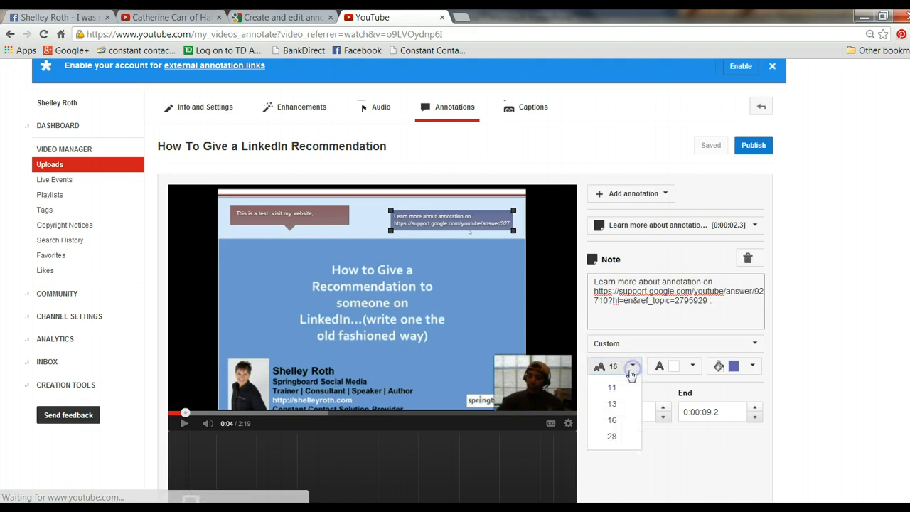
pyautogui.click(625, 437)
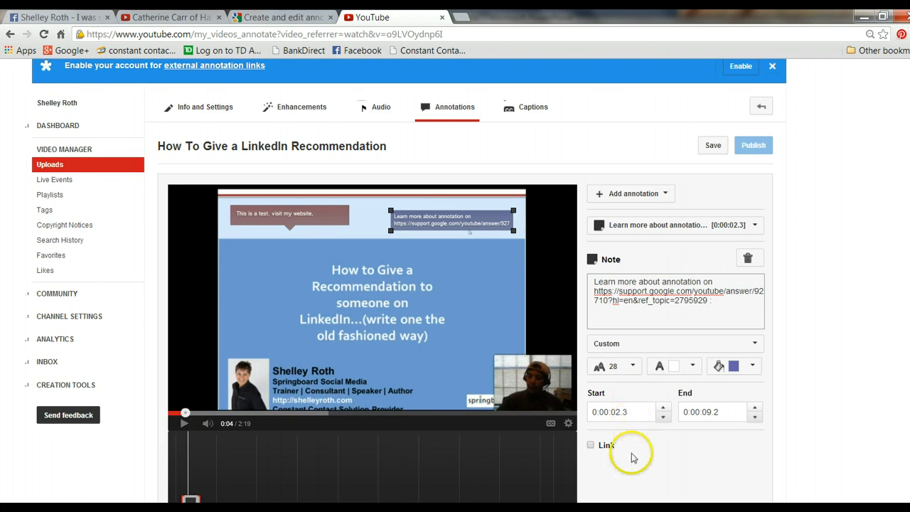
pyautogui.click(758, 146)
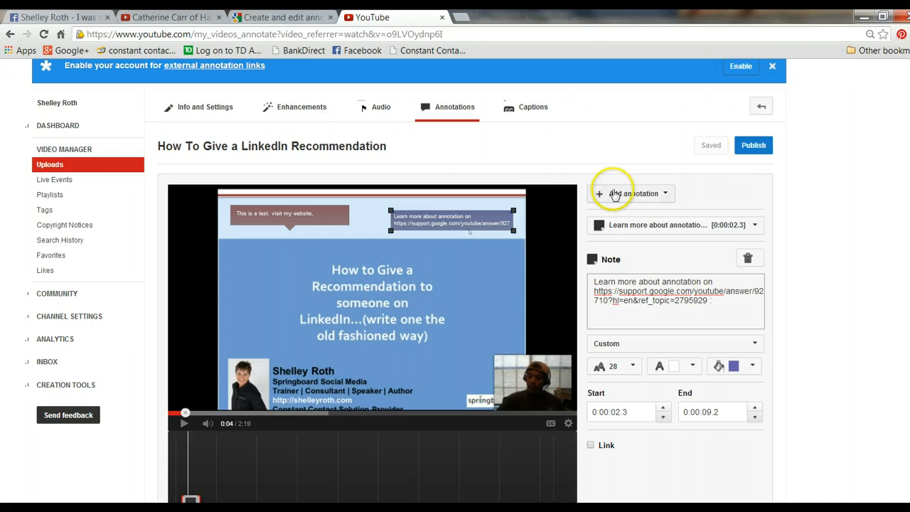
# Step: Add a Spotlight annotation over the slide's title
pyautogui.click(666, 194)
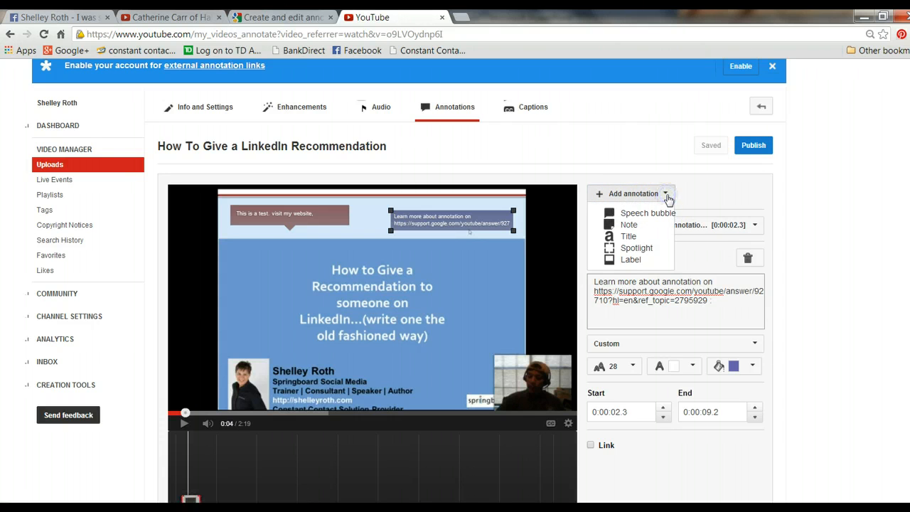
pyautogui.click(644, 239)
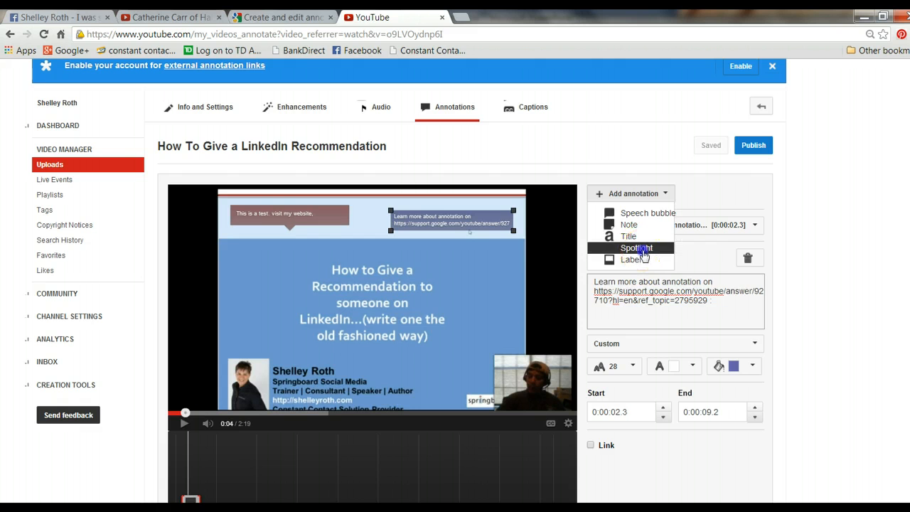
pyautogui.click(644, 249)
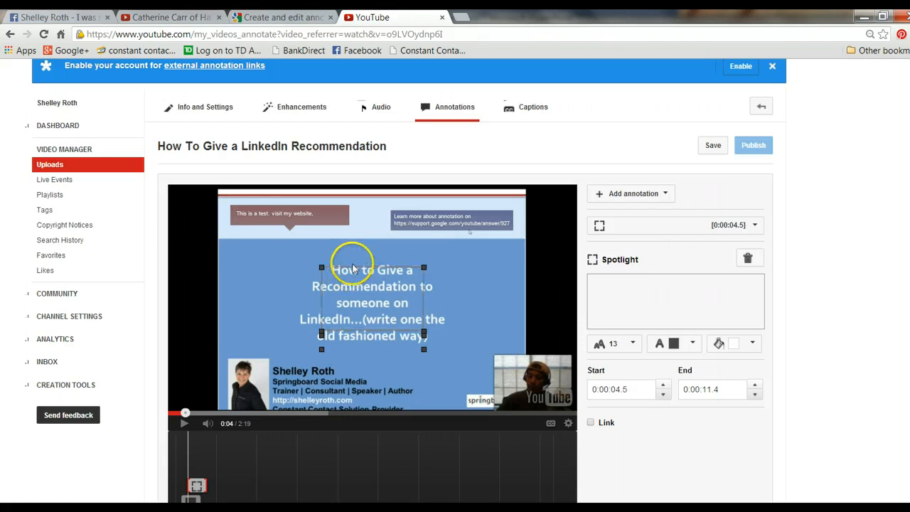
# Step: Widen the spotlight's frame toward the slide's left edge and enter "this is a test of spolitght" as its text
pyautogui.click(426, 264)
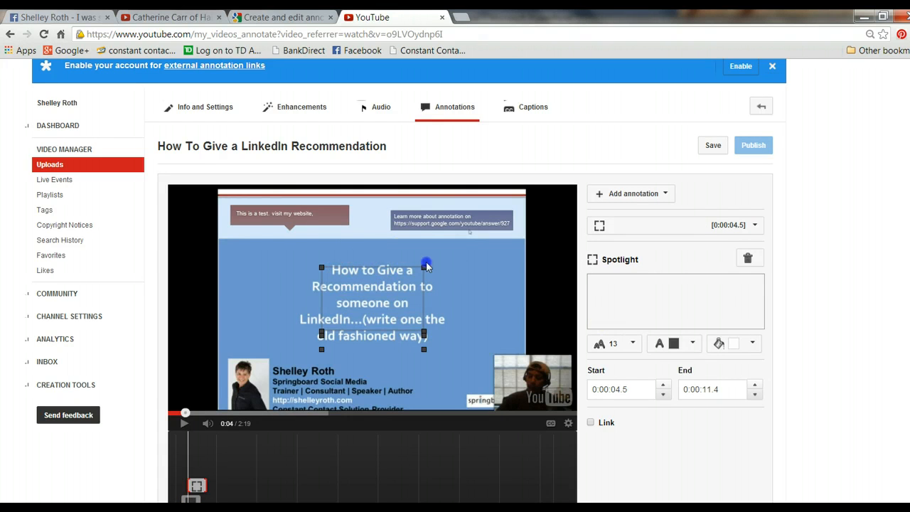
pyautogui.click(184, 422)
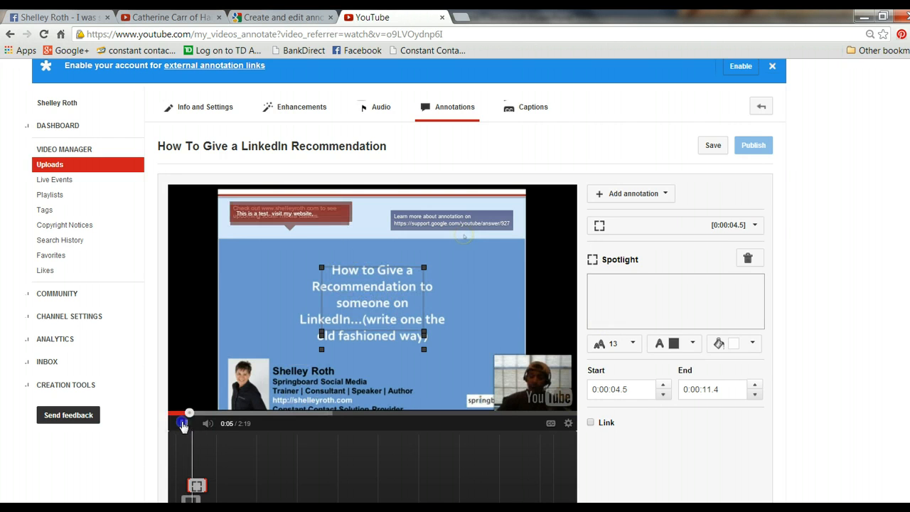
pyautogui.click(315, 340)
pyautogui.click(324, 269)
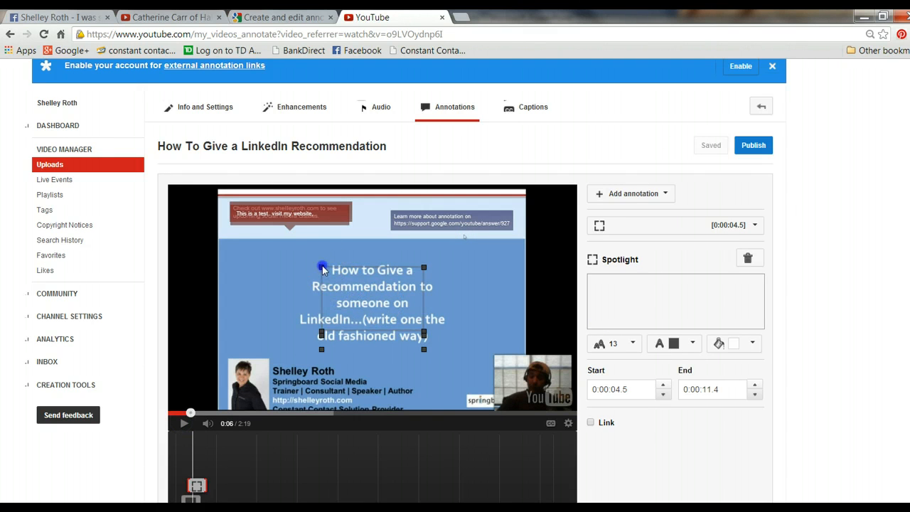
pyautogui.moveTo(324, 269); pyautogui.dragTo(241, 263)
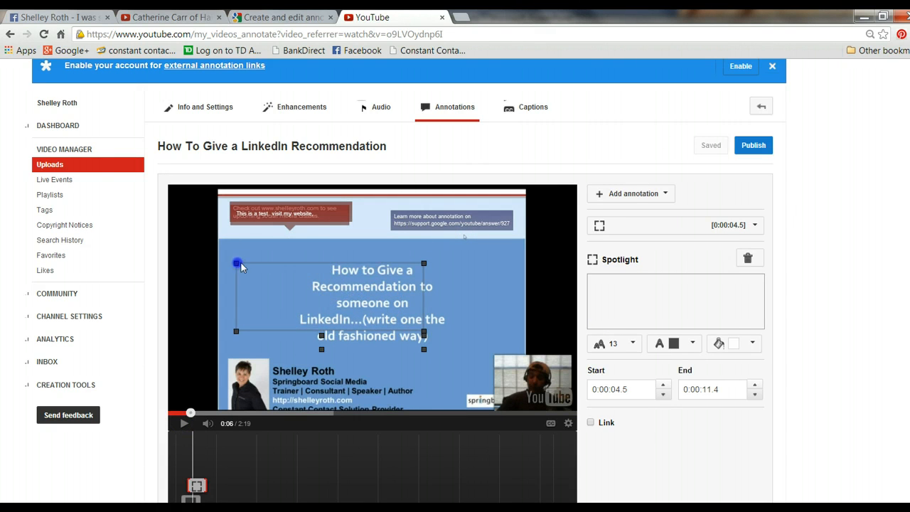
pyautogui.click(660, 283)
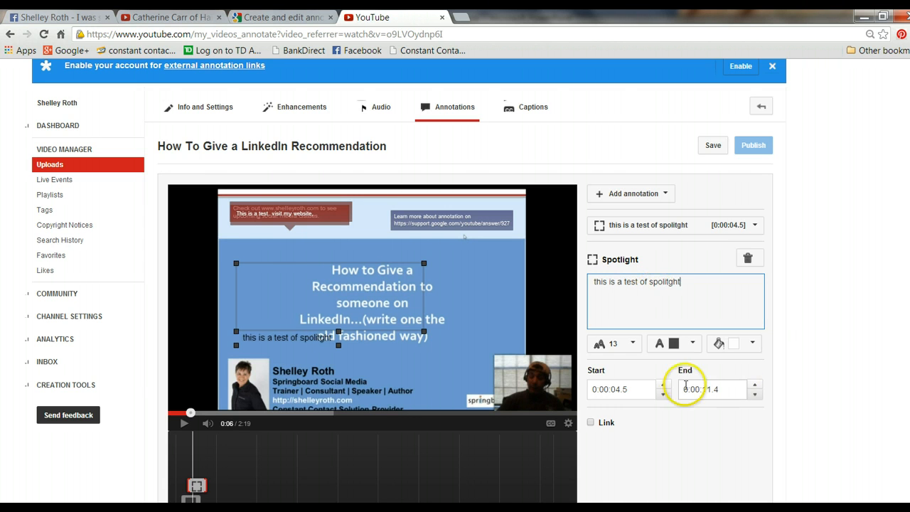
# Step: Set the spotlight's frame colour to red and its text colour to black
pyautogui.click(752, 347)
pyautogui.click(758, 394)
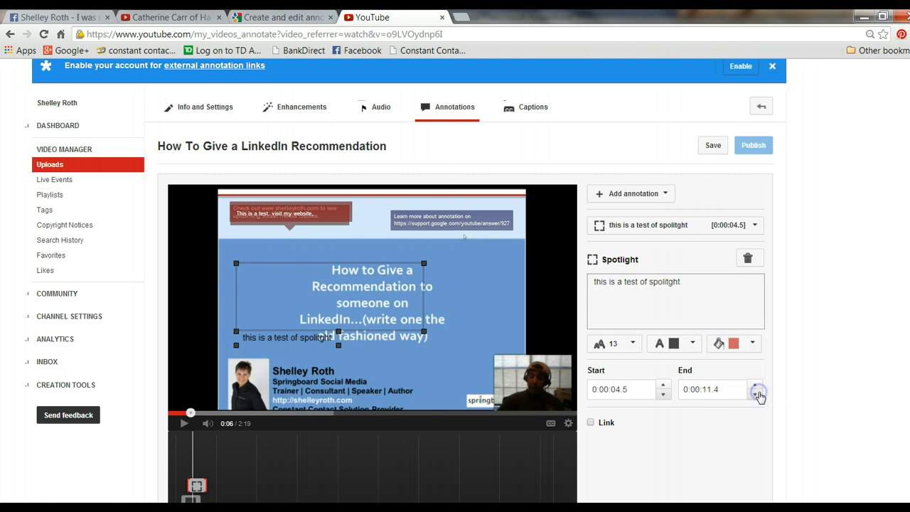
pyautogui.click(691, 344)
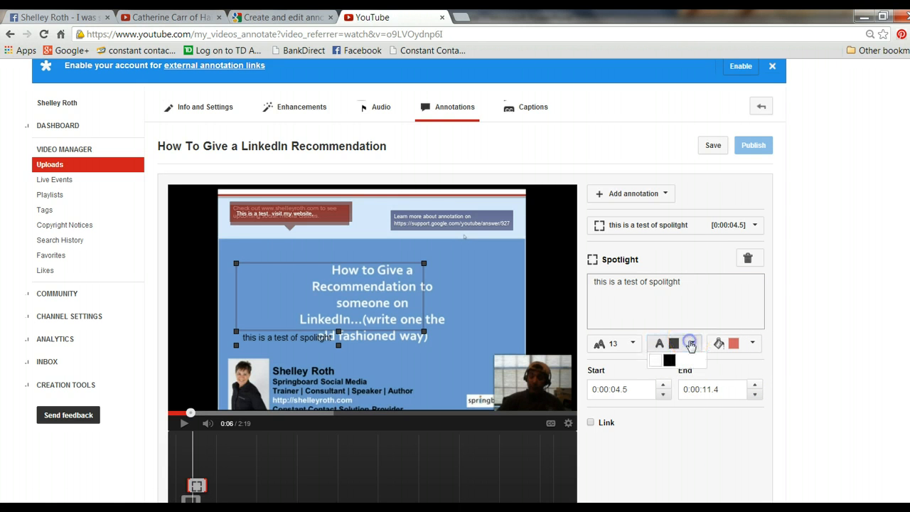
pyautogui.click(669, 360)
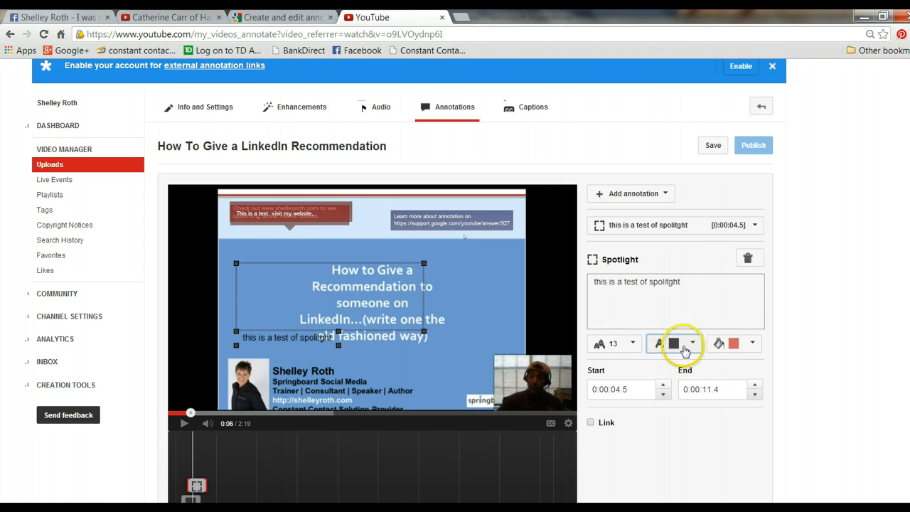
pyautogui.click(298, 340)
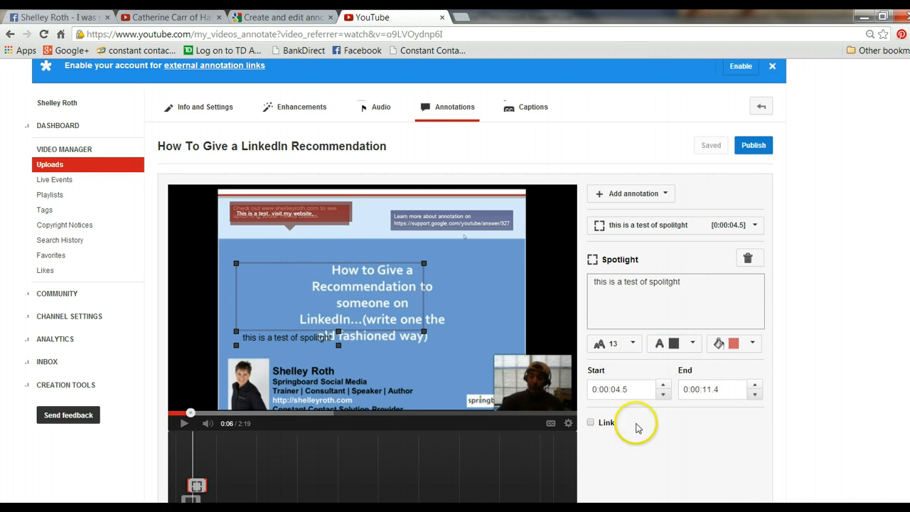
# Step: Publish the annotations and return to the video's watch page
pyautogui.click(754, 148)
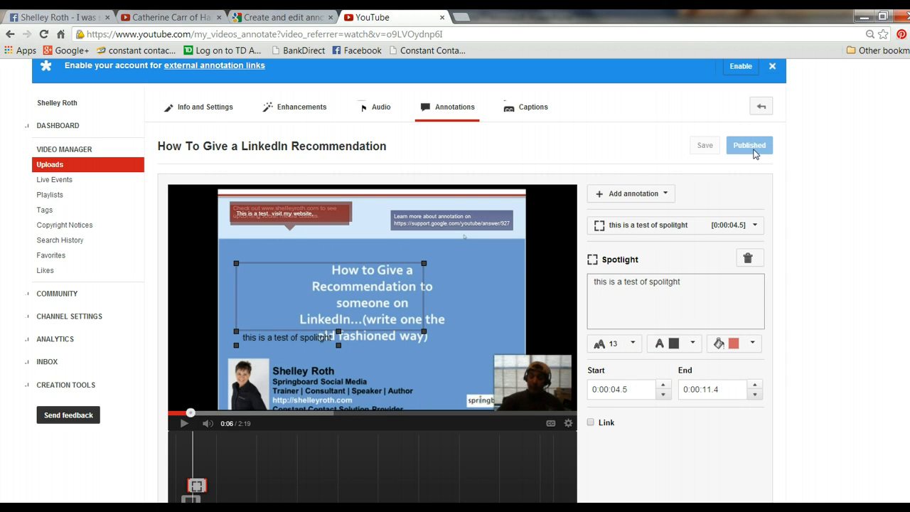
pyautogui.click(345, 260)
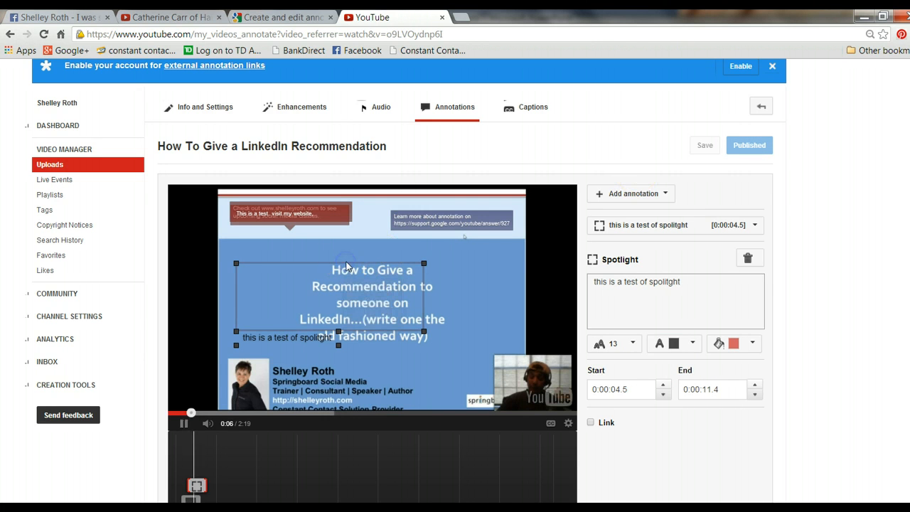
pyautogui.click(288, 334)
pyautogui.click(184, 422)
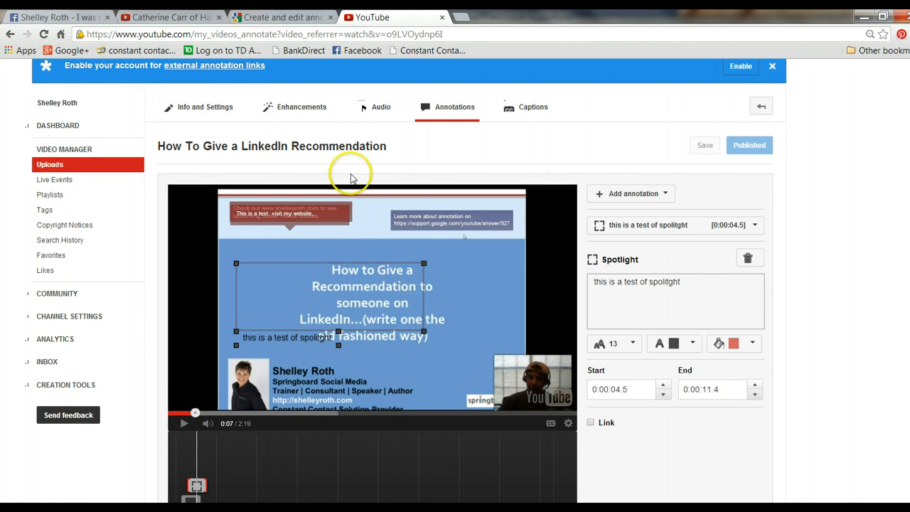
pyautogui.scroll(1, 406, 209)
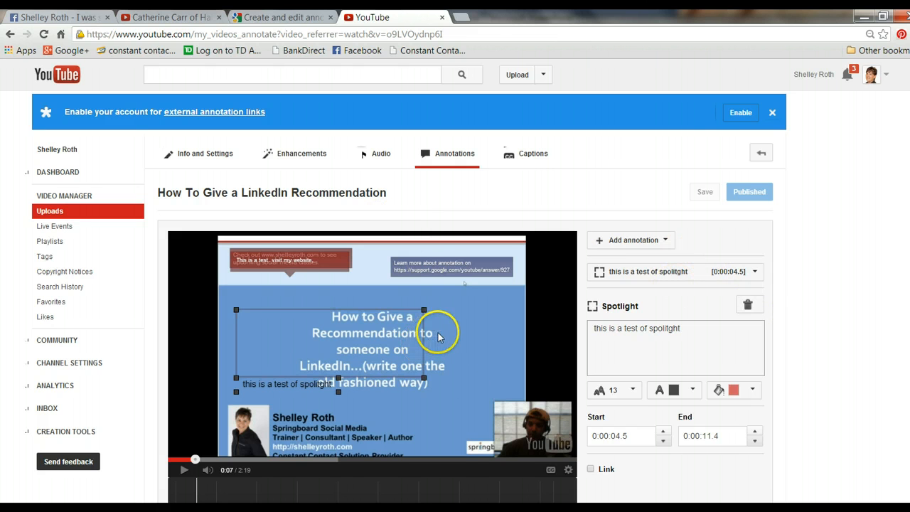
pyautogui.click(763, 155)
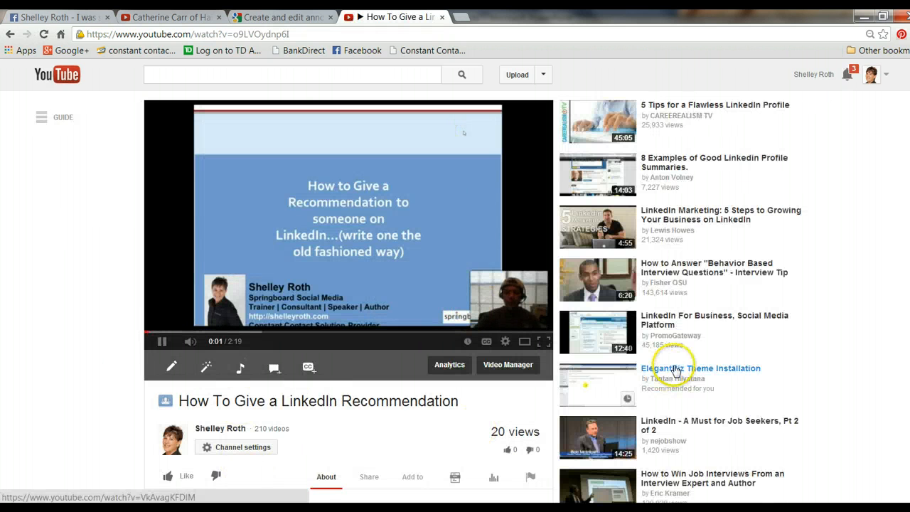
# Step: Play the published video through its first 12 seconds to check the annotations, closing the spotlight over the slide's title on the way
pyautogui.click(162, 341)
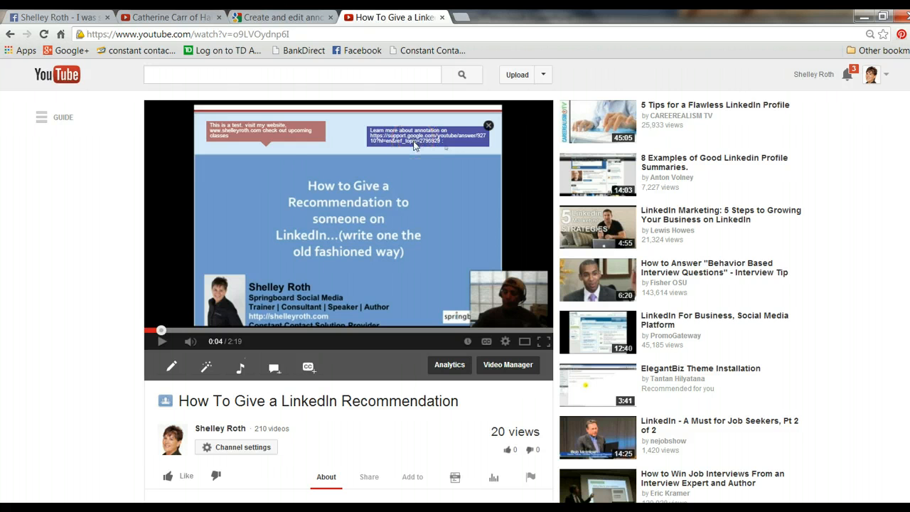
pyautogui.click(161, 343)
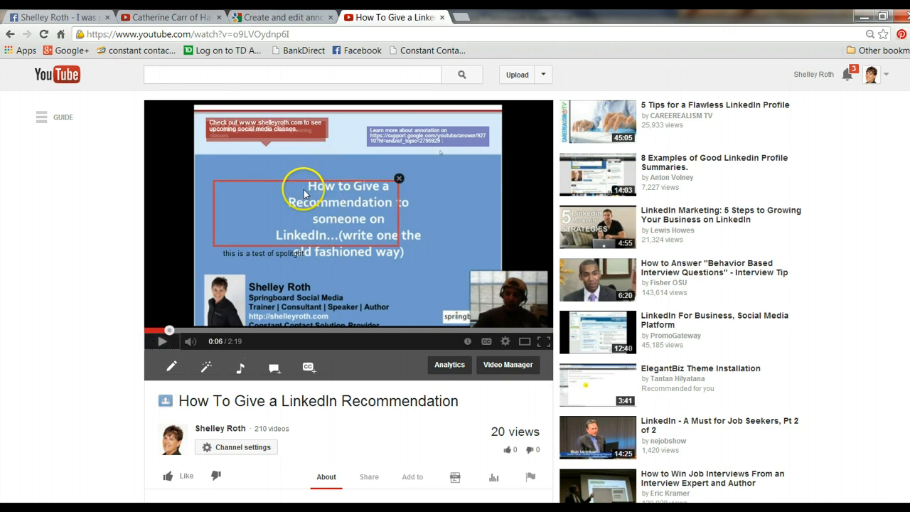
pyautogui.moveTo(399, 184)
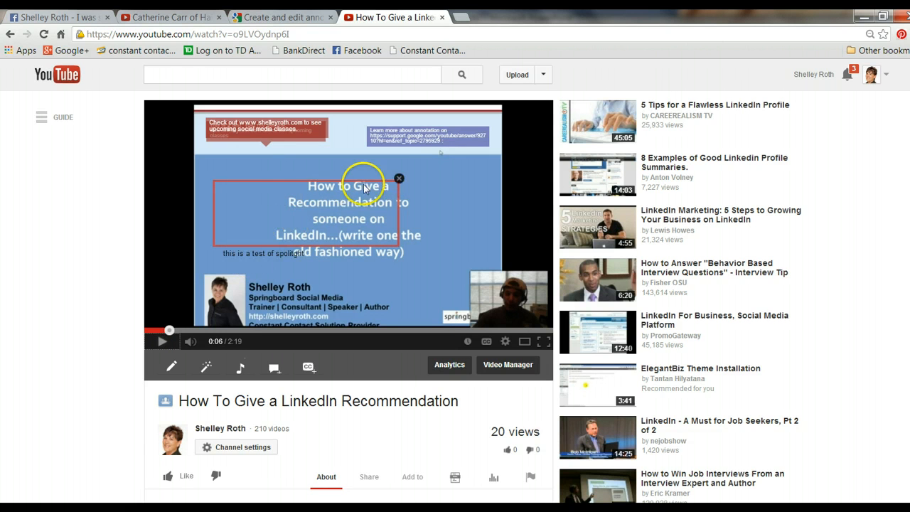
pyautogui.click(401, 185)
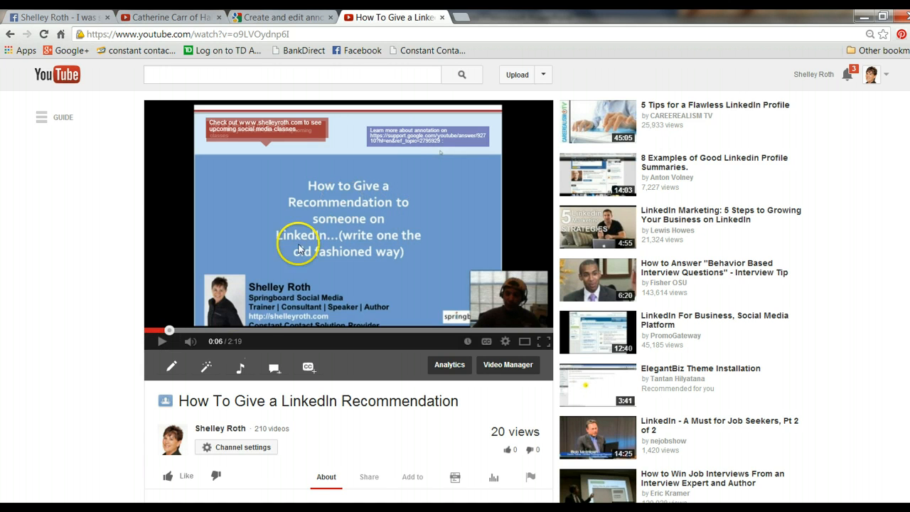
pyautogui.click(163, 343)
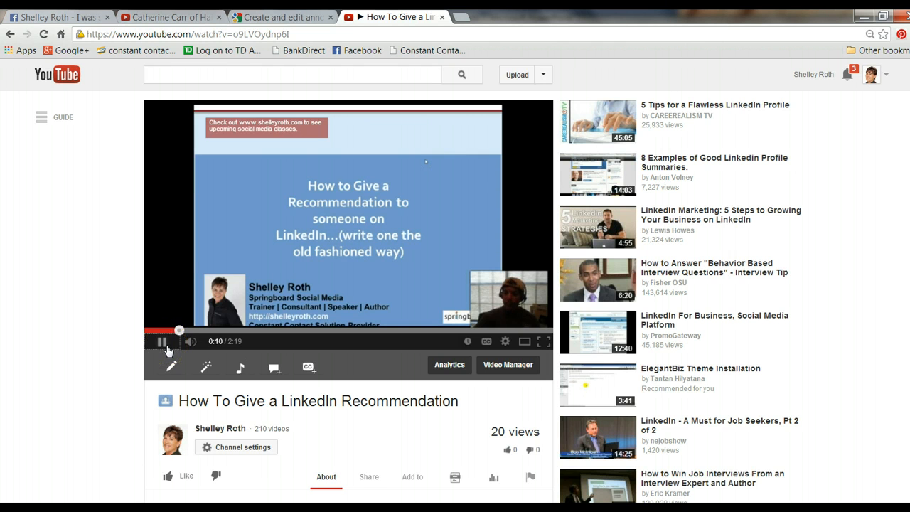
pyautogui.click(163, 343)
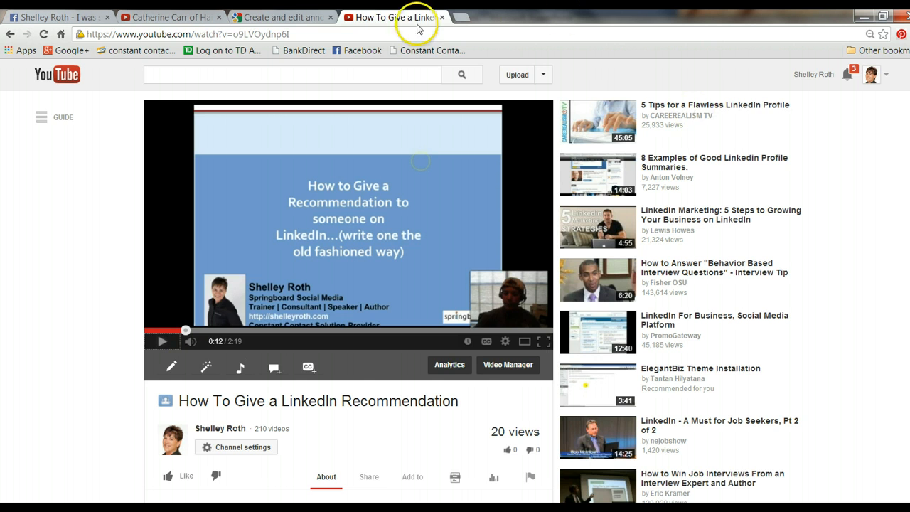
# Step: Review the "Create and edit annotations" help page, expanding the section "Add a link to an annotation" and reading where annotations show up
pyautogui.click(284, 17)
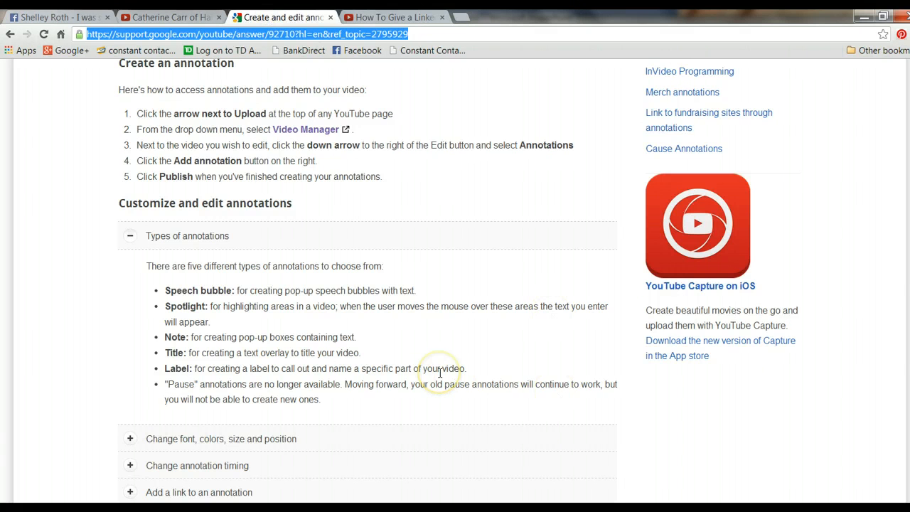
pyautogui.scroll(-1, 440, 373)
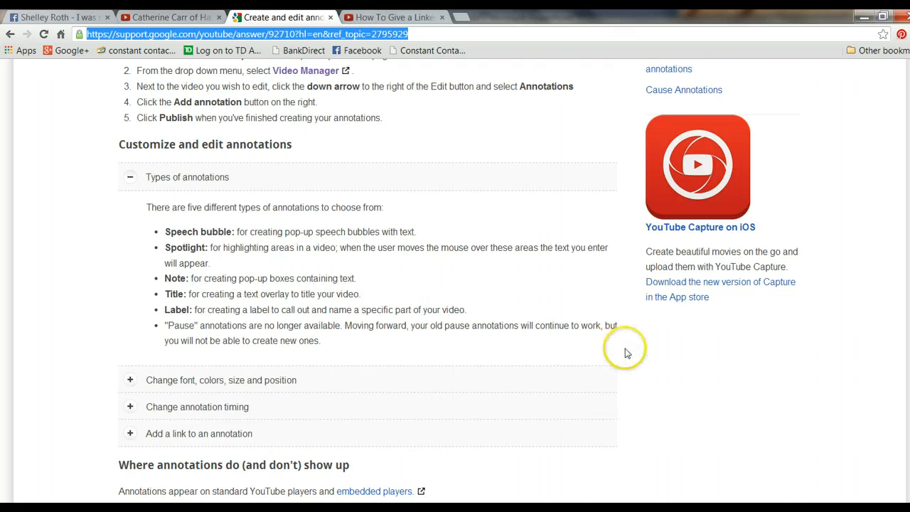
pyautogui.click(217, 434)
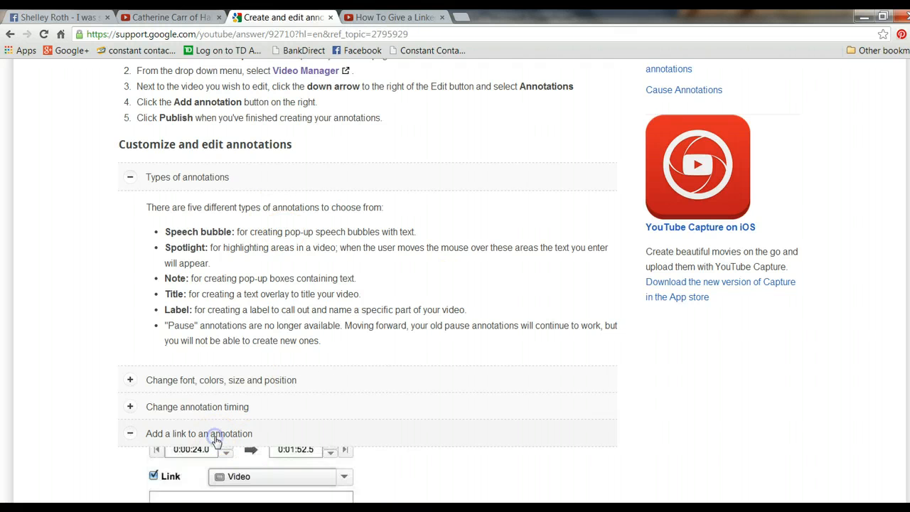
pyautogui.scroll(-2, 448, 373)
pyautogui.scroll(-2, 448, 374)
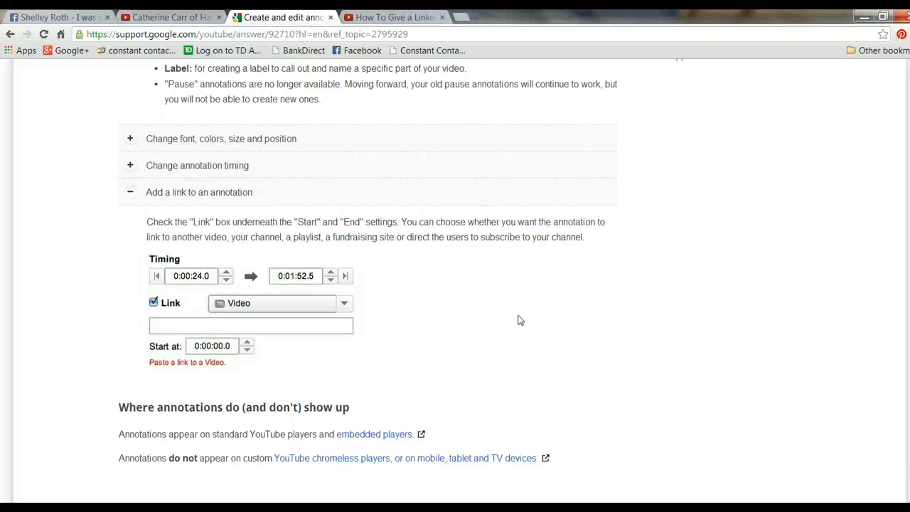
pyautogui.click(554, 306)
pyautogui.scroll(-1, 555, 306)
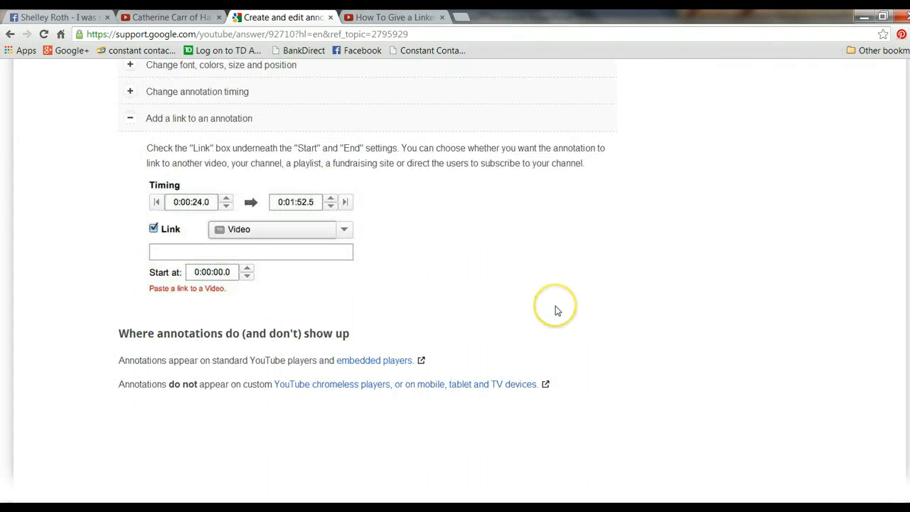
pyautogui.scroll(8, 642, 346)
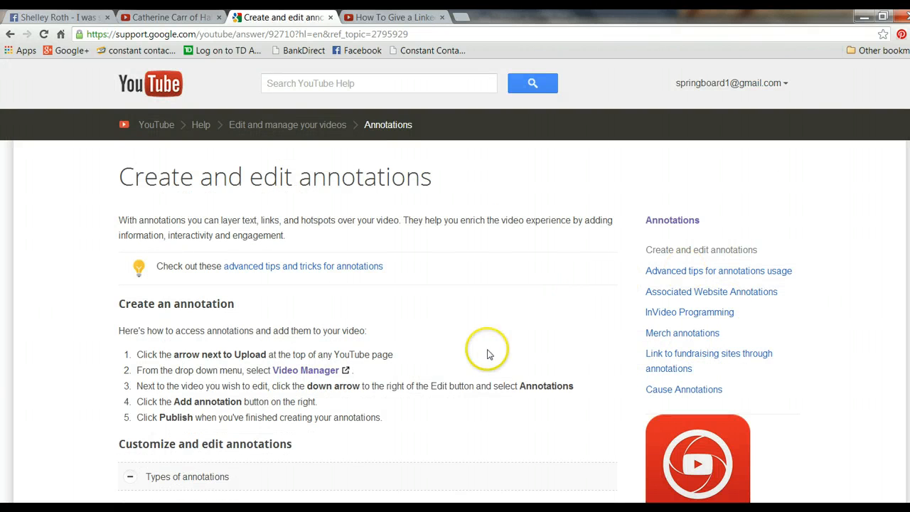
# Step: Open the advanced tips and tricks for annotations from the help page and look over its topics
pyautogui.scroll(-1, 488, 356)
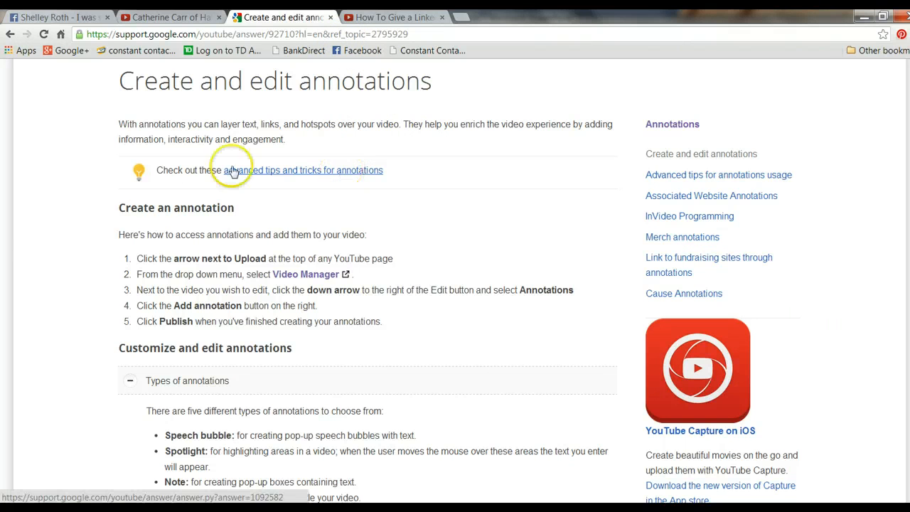
pyautogui.click(317, 168)
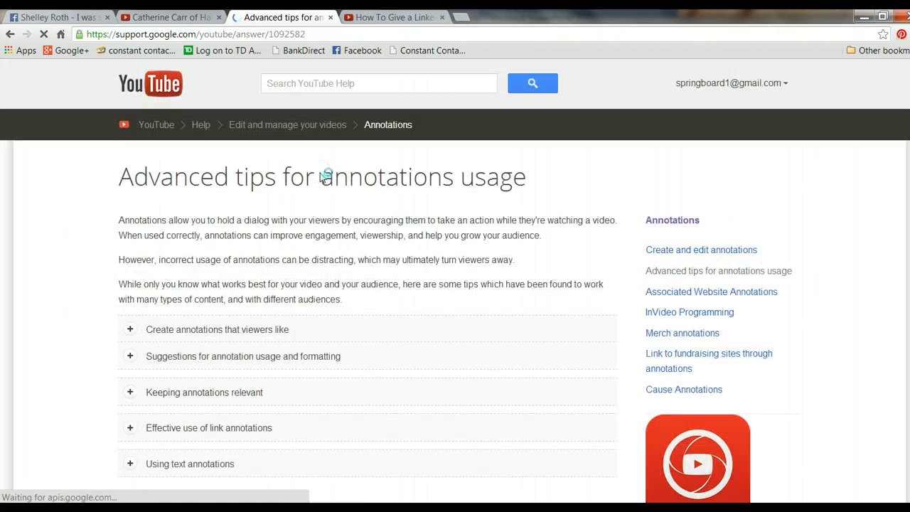
pyautogui.scroll(-1, 392, 392)
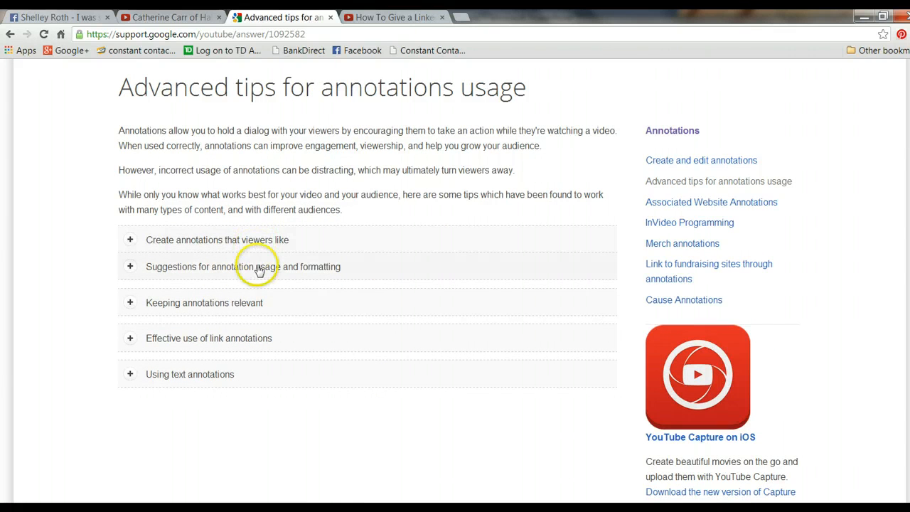
# Step: Go back to the "How To Give a LinkedIn Recommendation" video and rewind it to the start
pyautogui.click(380, 19)
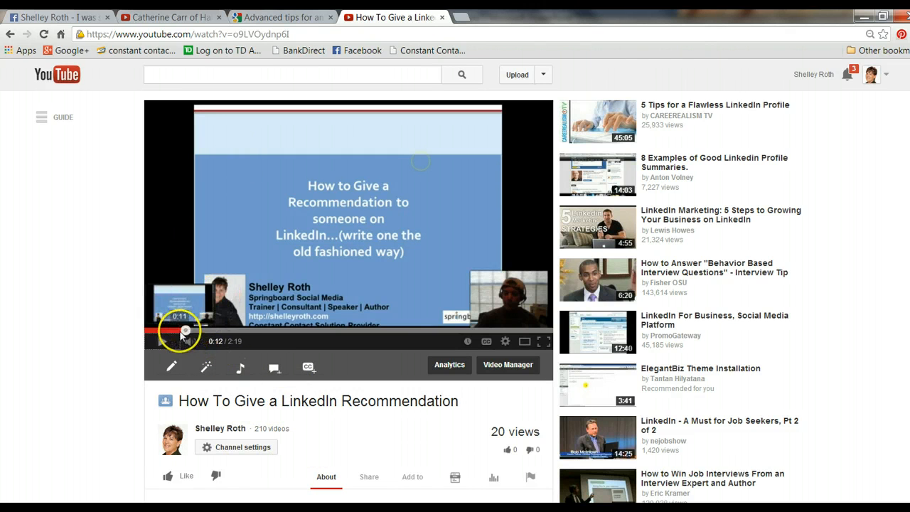
pyautogui.moveTo(184, 332); pyautogui.dragTo(147, 330)
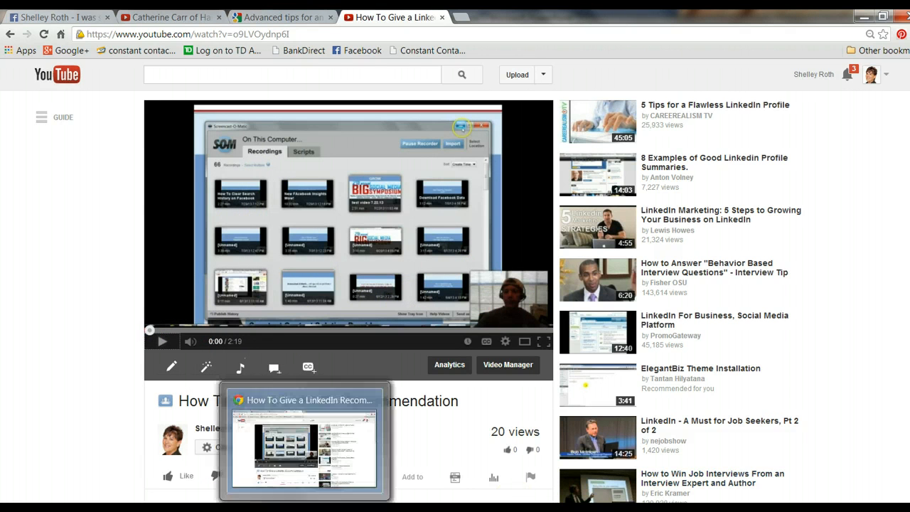
# Step: Switch to the "11.22.13 youtube annotate.pptx" presentation in PowerPoint and start the slide show from the "Springboard Insider Circle" slide
pyautogui.moveTo(142, 506)
pyautogui.click(157, 480)
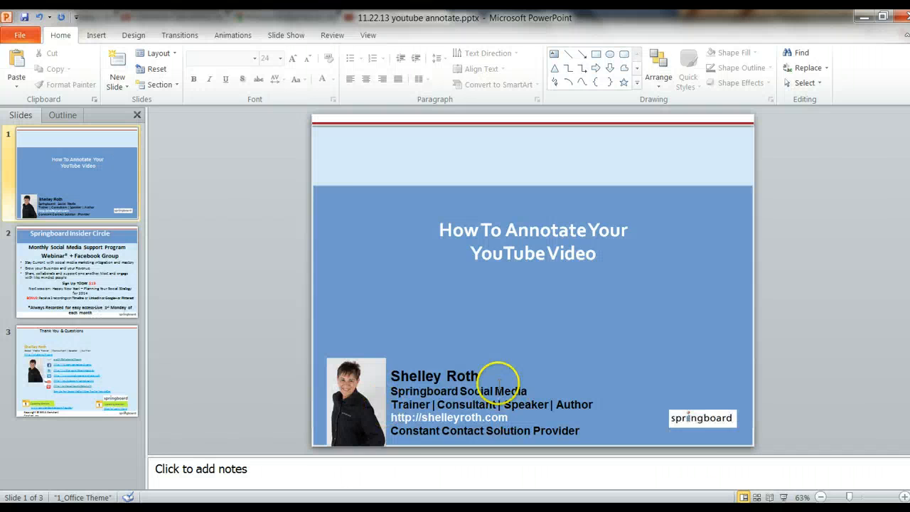
pyautogui.scroll(-1, 498, 384)
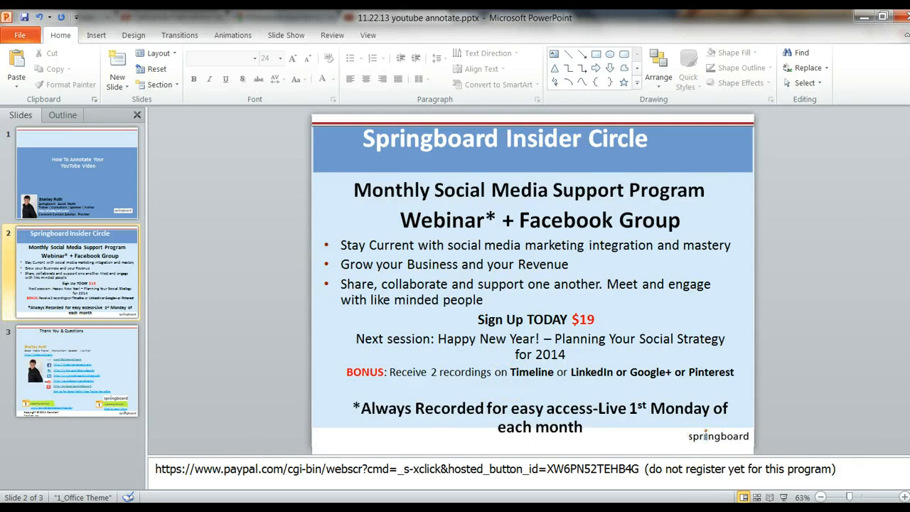
pyautogui.click(783, 497)
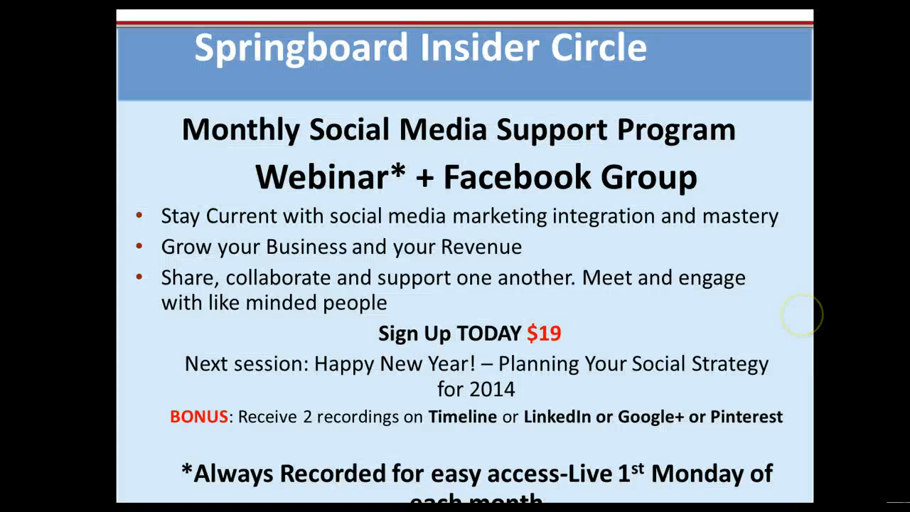